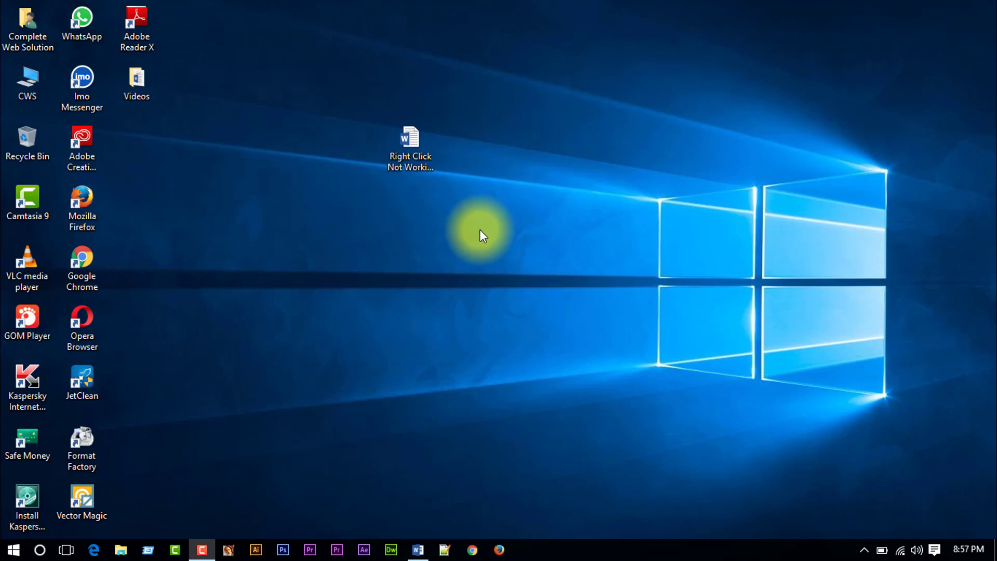
- Open the "Right Click Not Working in Windows 10" Word document from the desktop
{"action": "left_click", "coordinate": [417, 146]}
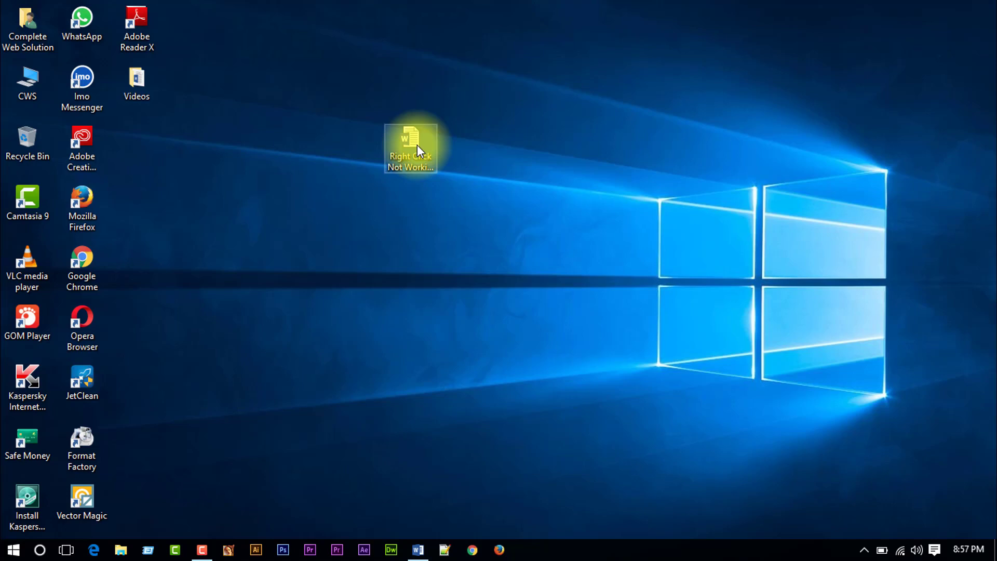
{"action": "double_click", "coordinate": [417, 145]}
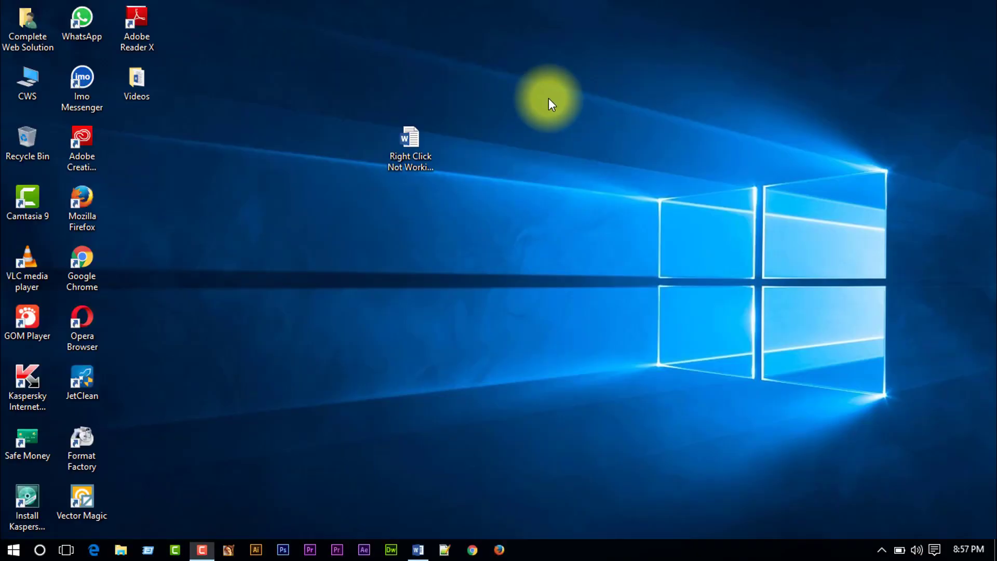
{"action": "right_click", "coordinate": [549, 98]}
{"action": "left_click", "coordinate": [578, 144]}
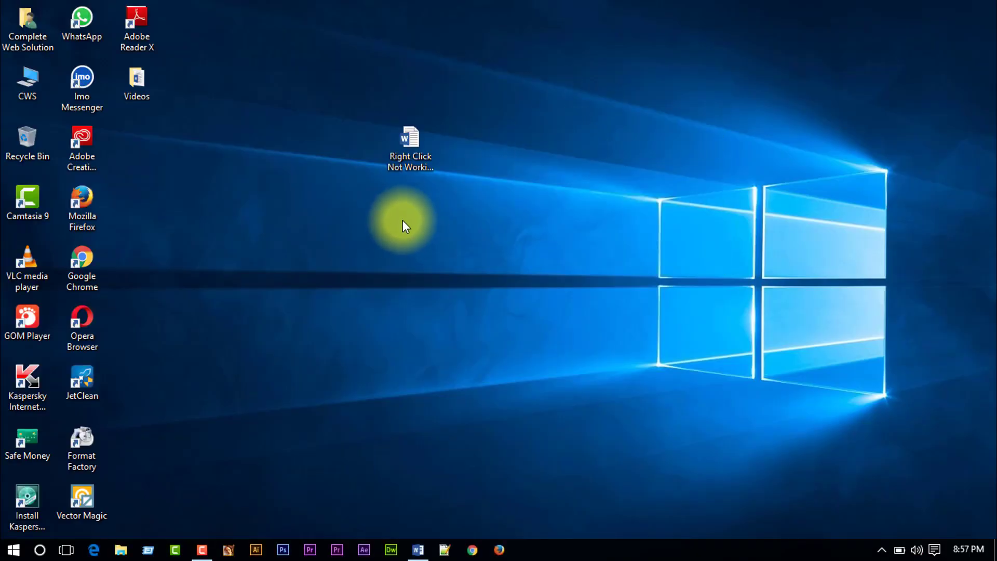
{"action": "double_click", "coordinate": [409, 161]}
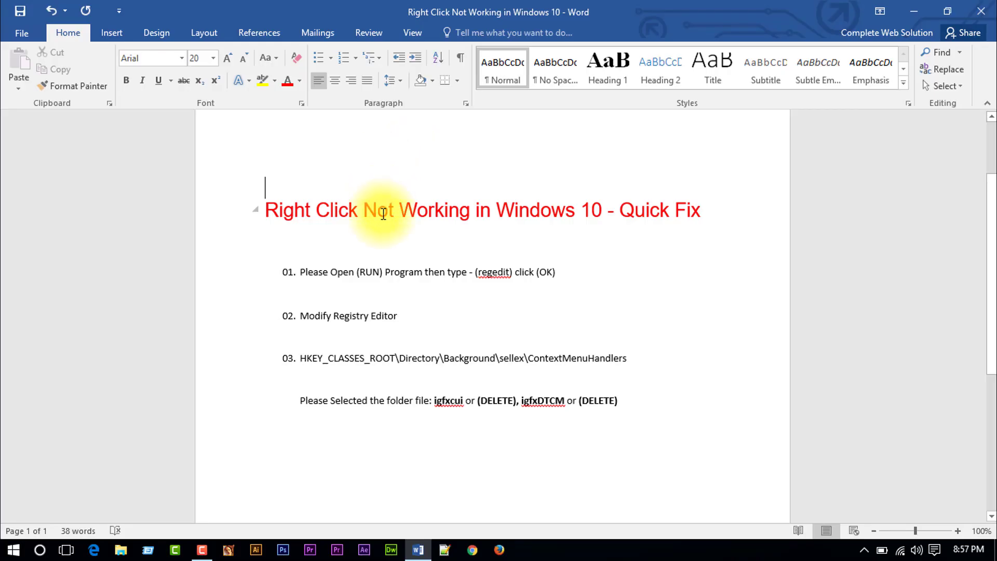
- Read through the three numbered fix instructions in the document, including the regedit command and the folders to delete
{"action": "scroll", "coordinate": [380, 208], "scroll_direction": "down", "scroll_amount": 1}
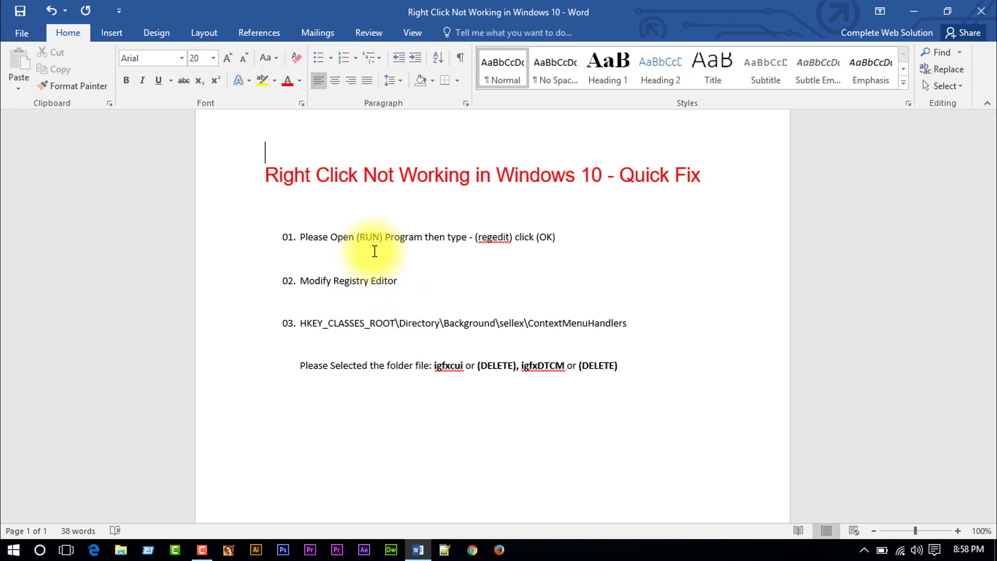
{"action": "left_click_drag", "start_coordinate": [476, 238], "coordinate": [512, 237]}
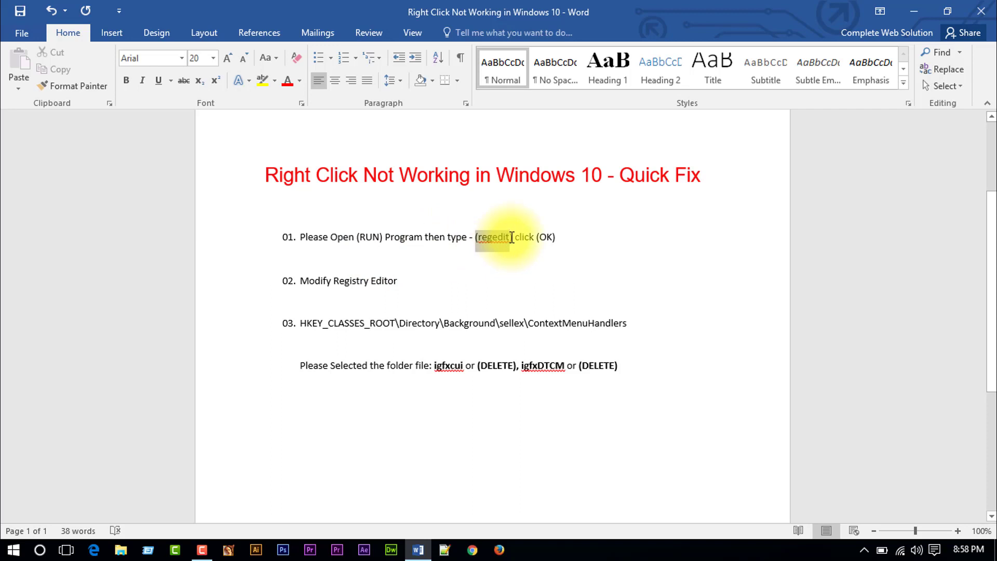
{"action": "left_click", "coordinate": [520, 262]}
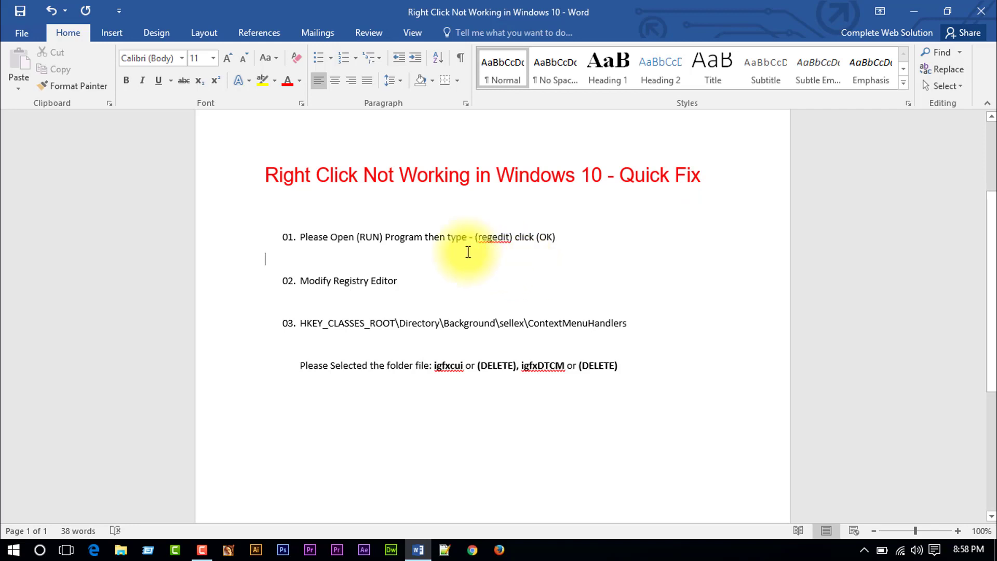
{"action": "left_click_drag", "start_coordinate": [270, 233], "coordinate": [623, 374]}
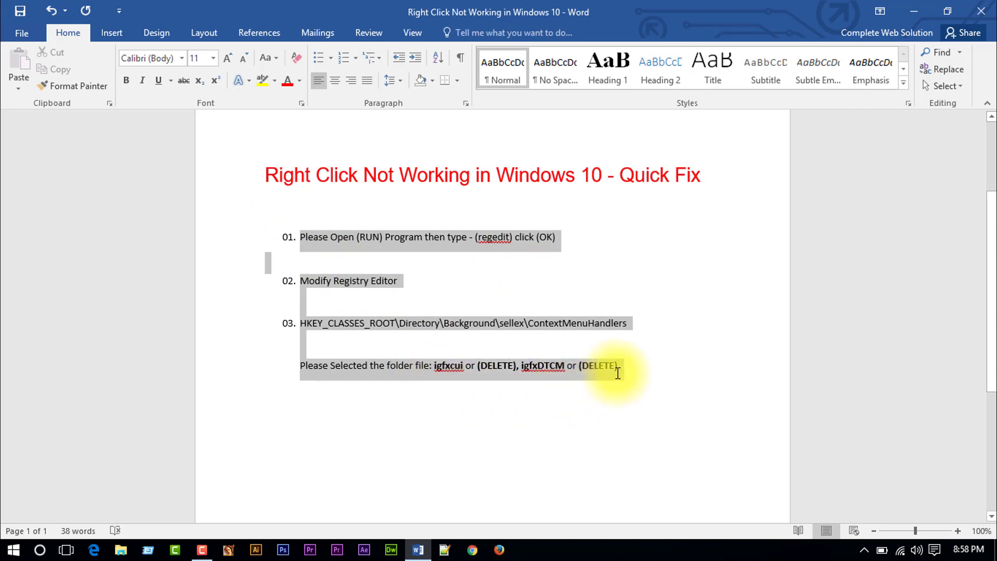
{"action": "left_click", "coordinate": [572, 414]}
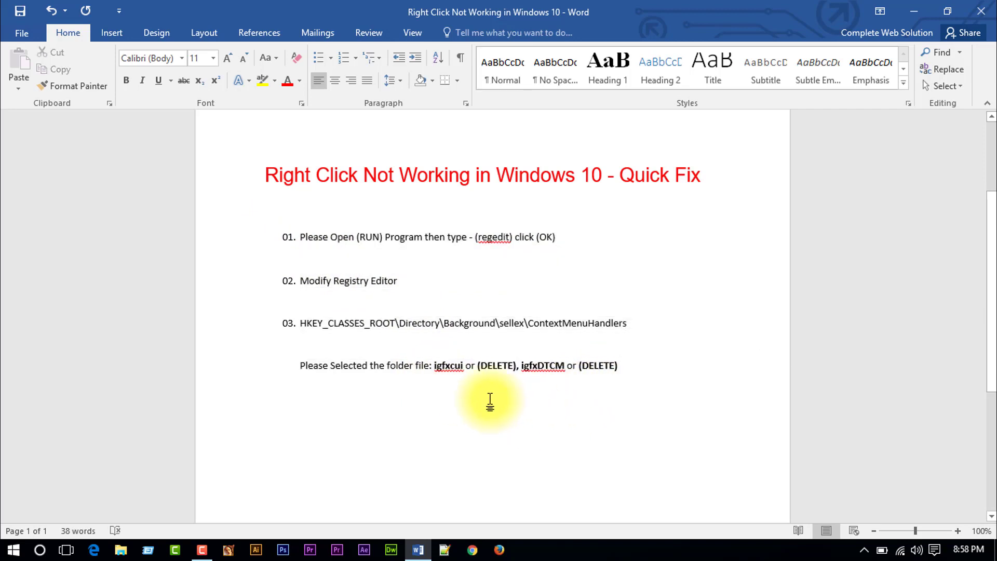
{"action": "left_click", "coordinate": [40, 552]}
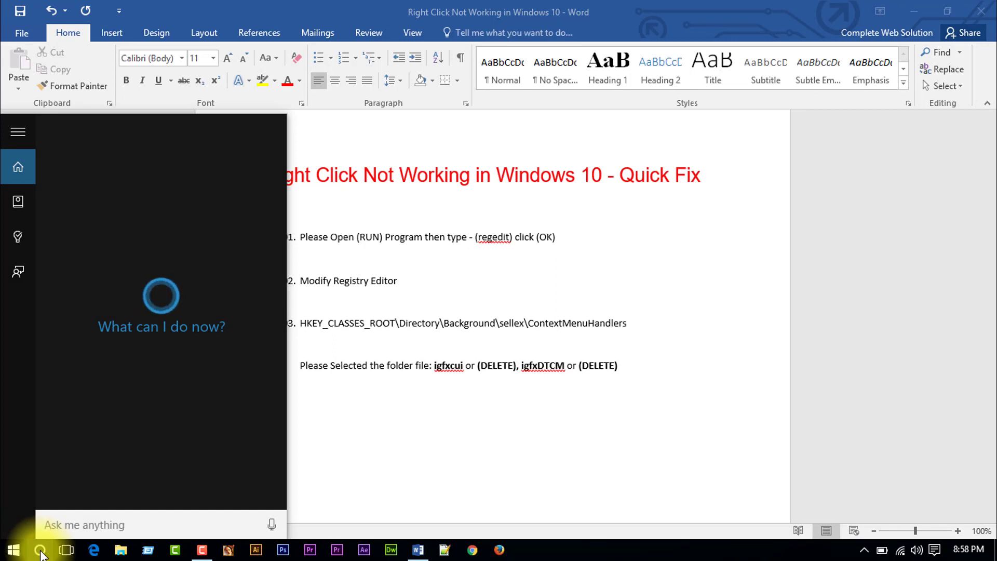
{"action": "type", "text": "run"}
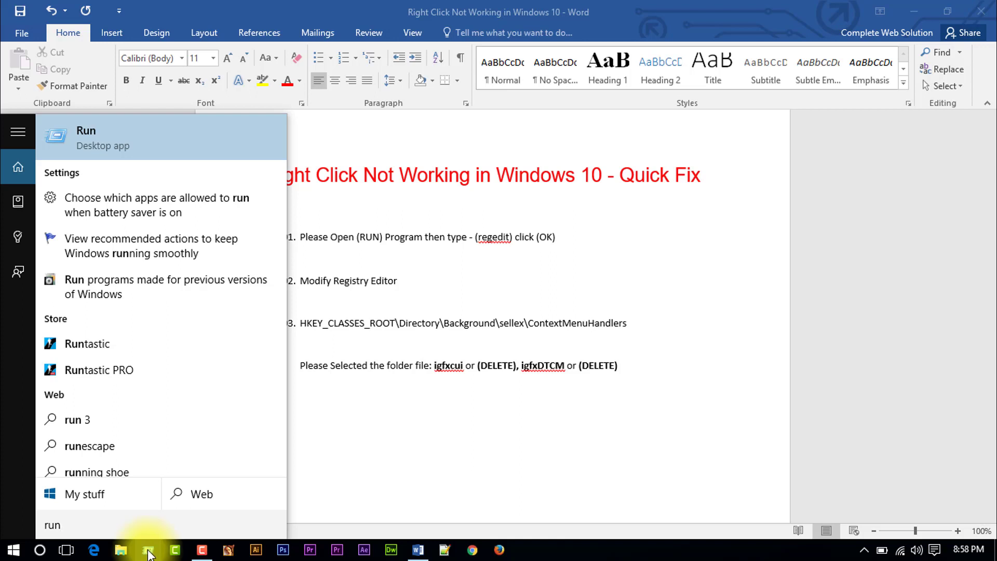
{"action": "right_click", "coordinate": [151, 135]}
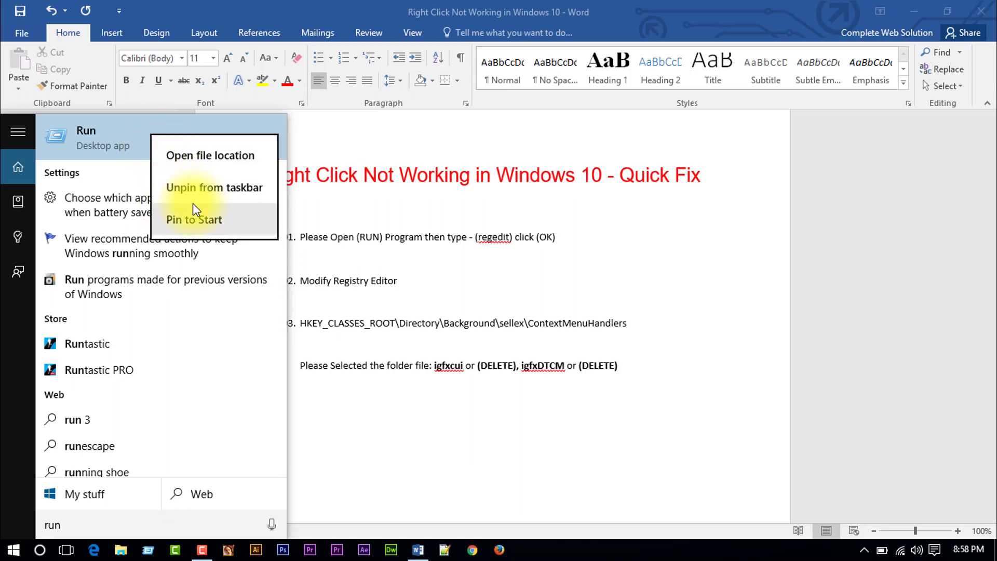
{"action": "left_click", "coordinate": [383, 463]}
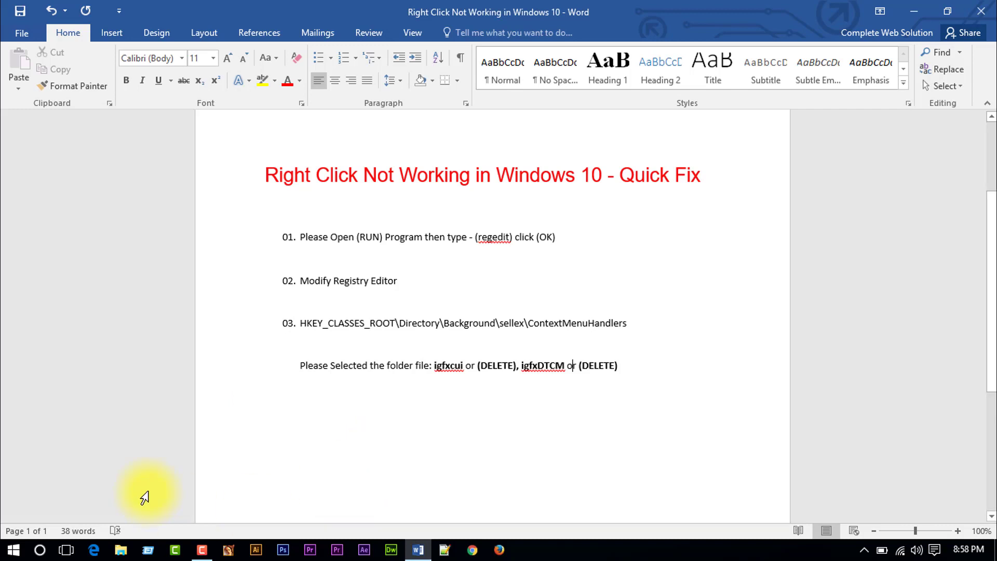
- Open the Registry Editor by executing the regedit command from the Run dialog
{"action": "left_click", "coordinate": [148, 551]}
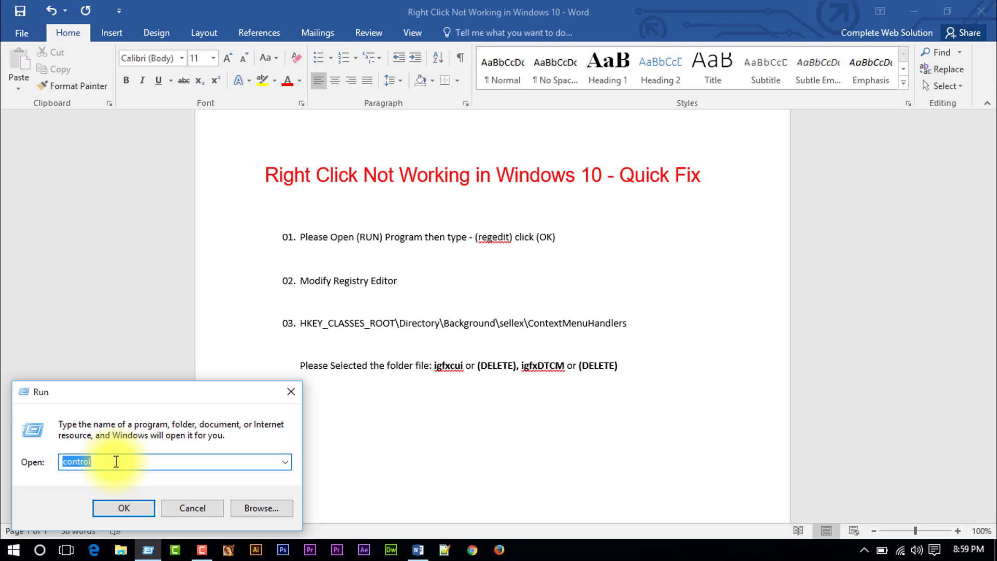
{"action": "type", "text": "rege"}
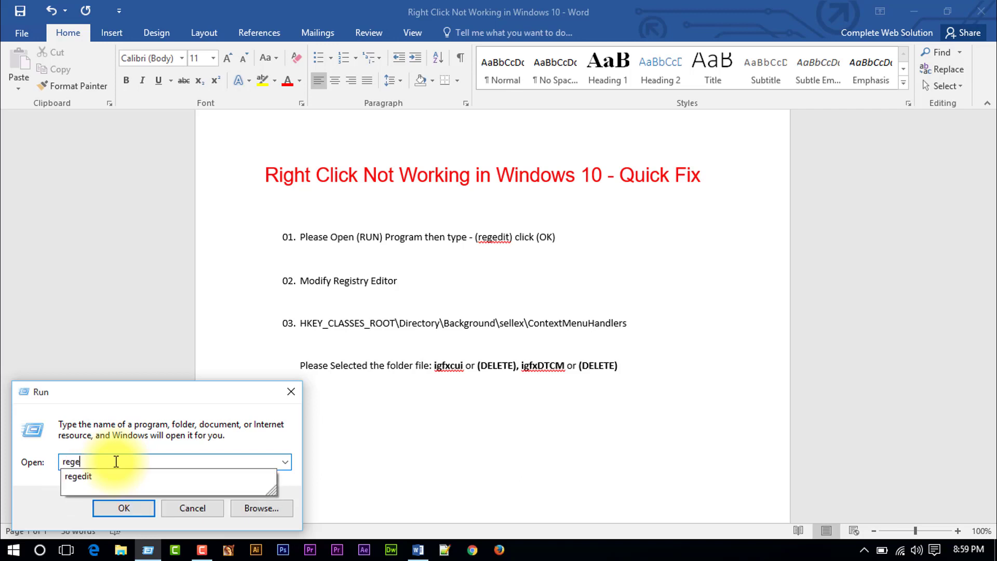
{"action": "type", "text": "dit"}
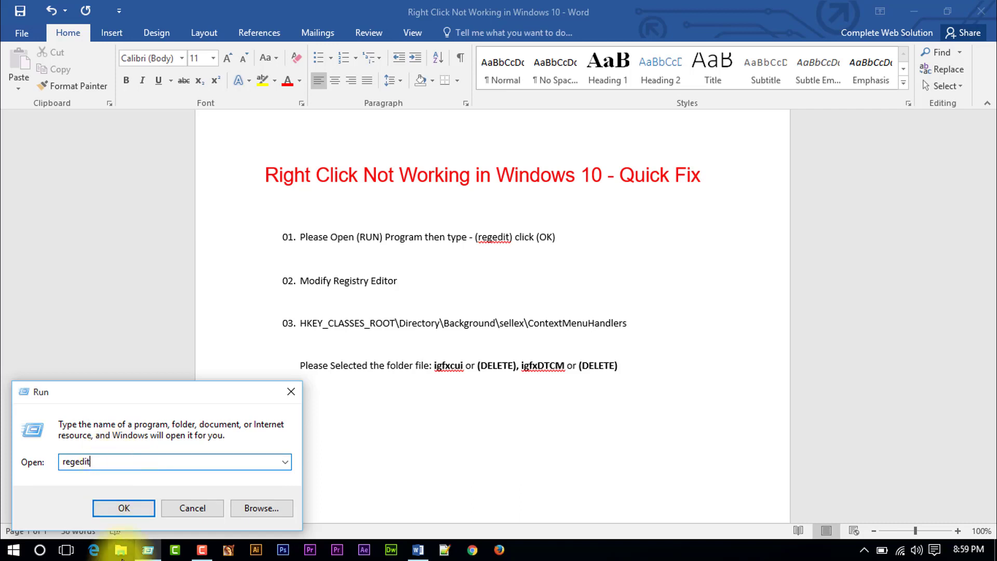
{"action": "left_click", "coordinate": [130, 514]}
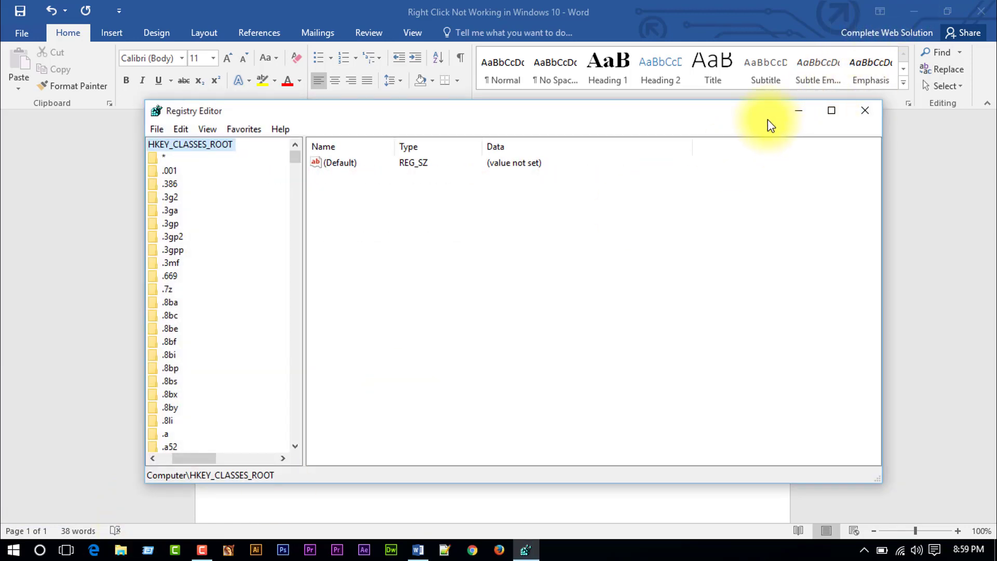
- Minimize the Word document and narrow the Registry Editor window
{"action": "left_click", "coordinate": [913, 11]}
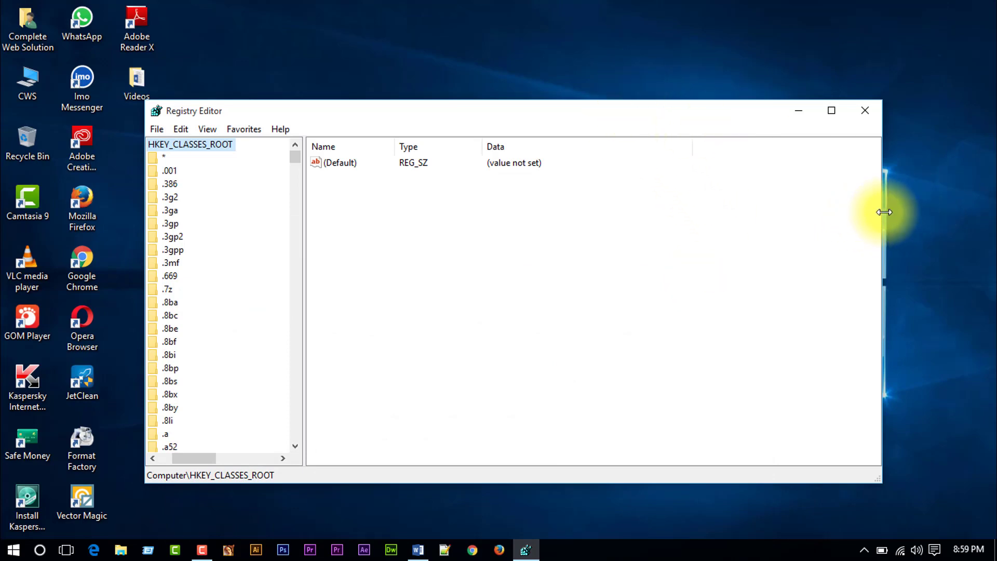
{"action": "left_click_drag", "start_coordinate": [884, 212], "coordinate": [748, 224]}
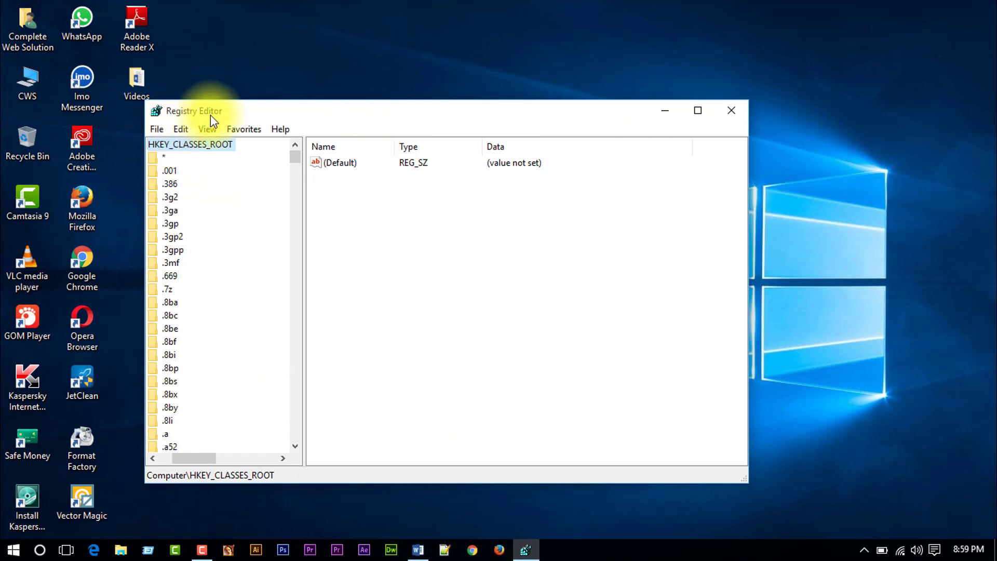
- Switch back to the Word document and check the start of the registry path in instruction 03
{"action": "left_click", "coordinate": [418, 552]}
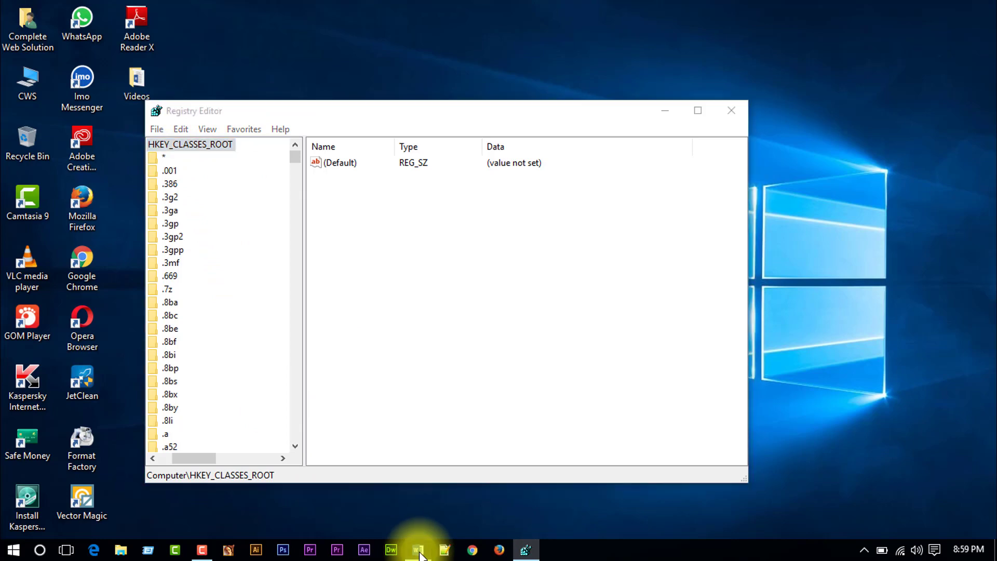
{"action": "scroll", "coordinate": [436, 306], "scroll_direction": "down", "scroll_amount": 1}
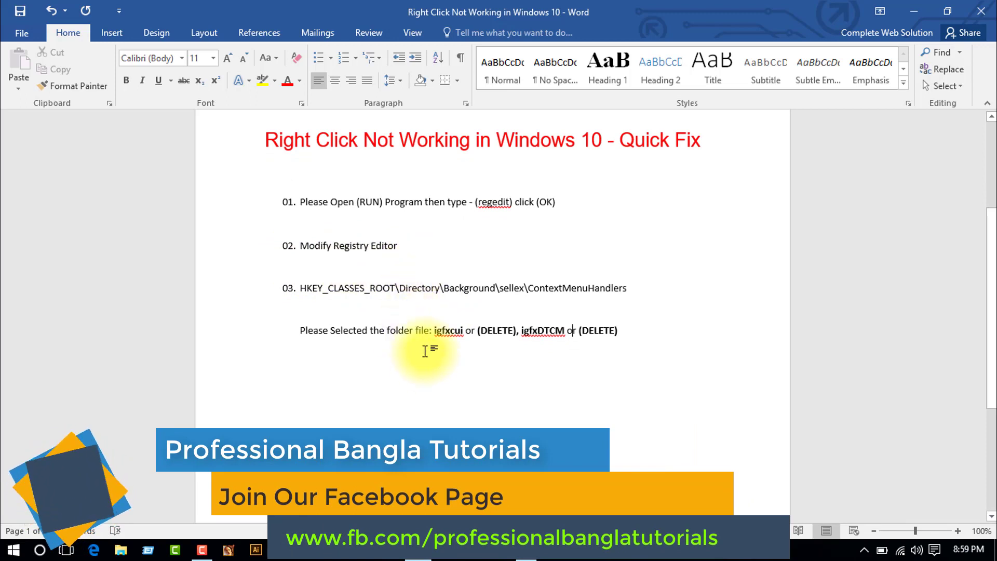
{"action": "left_click_drag", "start_coordinate": [303, 288], "coordinate": [327, 289]}
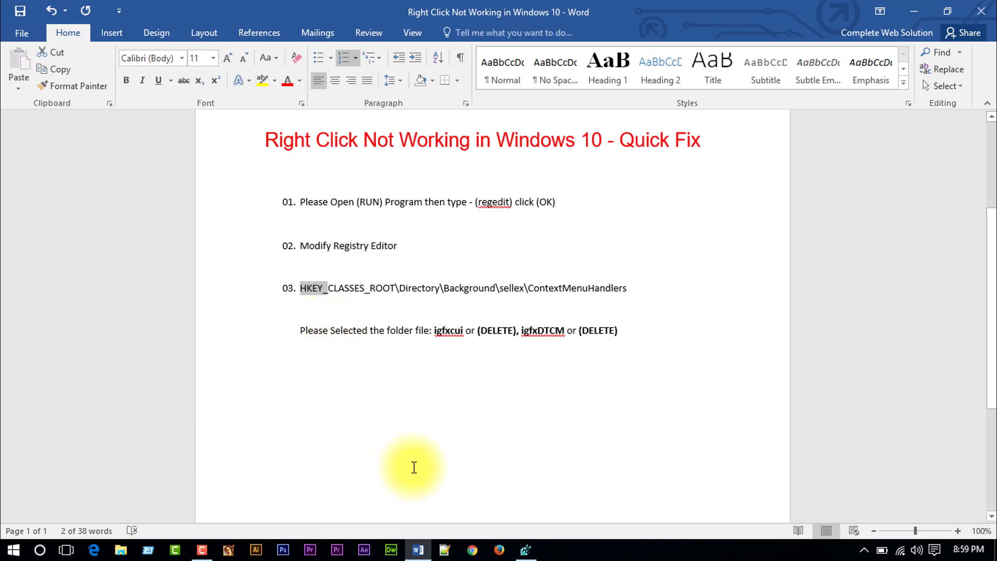
- Switch to the Registry Editor and collapse HKEY_CLASSES_ROOT so only the root keys are listed
{"action": "left_click", "coordinate": [524, 551]}
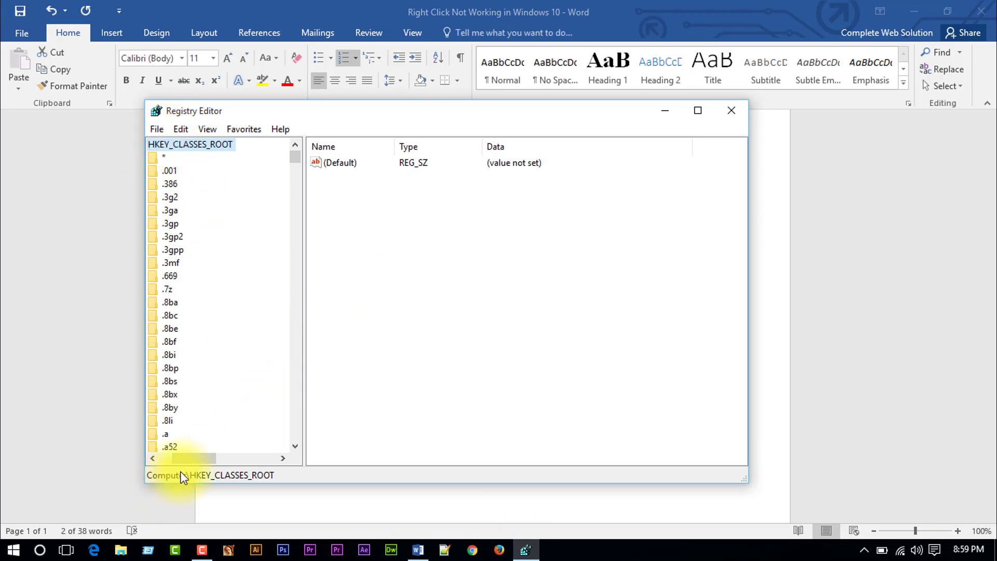
{"action": "left_click_drag", "start_coordinate": [188, 461], "coordinate": [156, 459]}
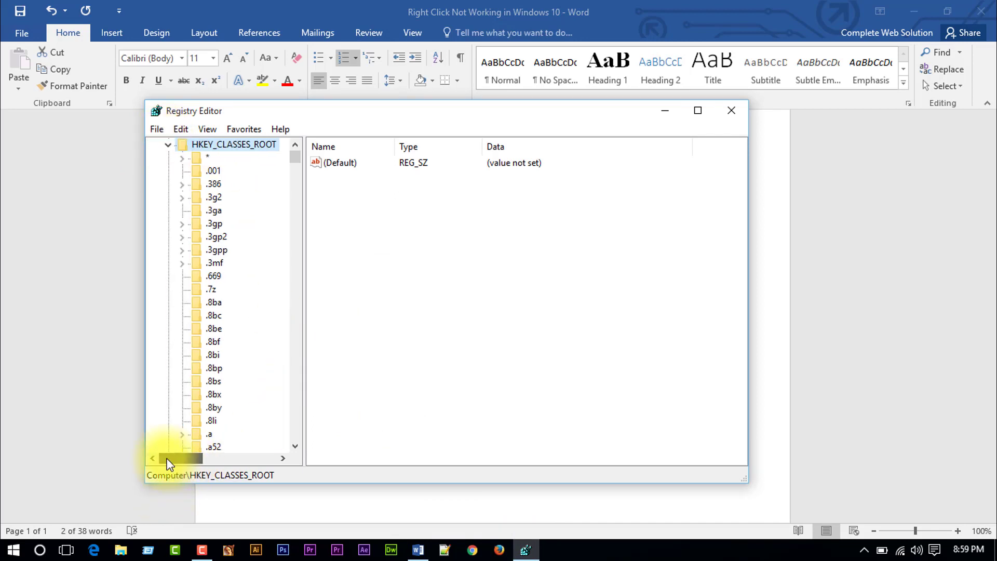
{"action": "left_click", "coordinate": [167, 146]}
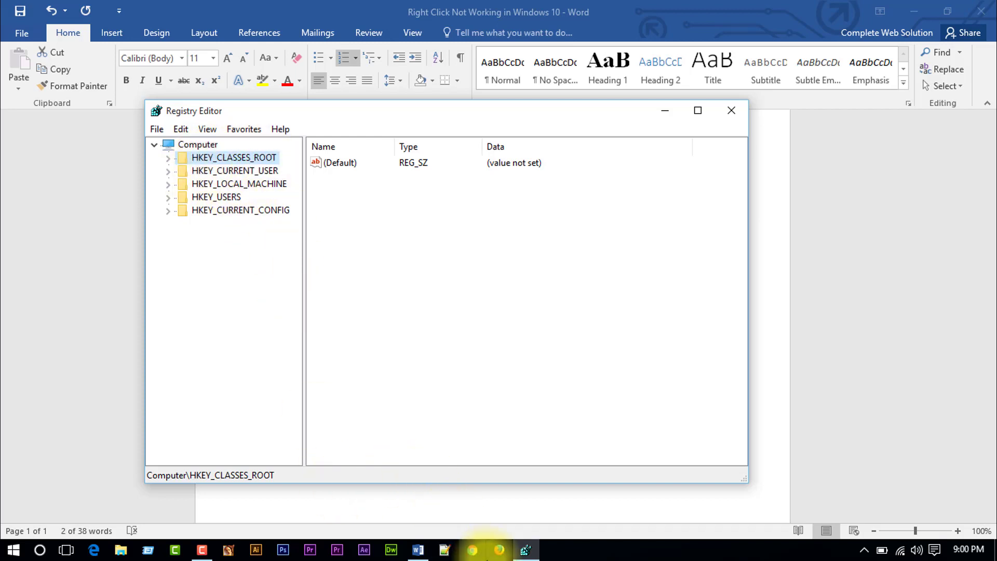
- Check the root key name in the Word document's path, and expand HKEY_CLASSES_ROOT in the Registry Editor
{"action": "left_click", "coordinate": [417, 549]}
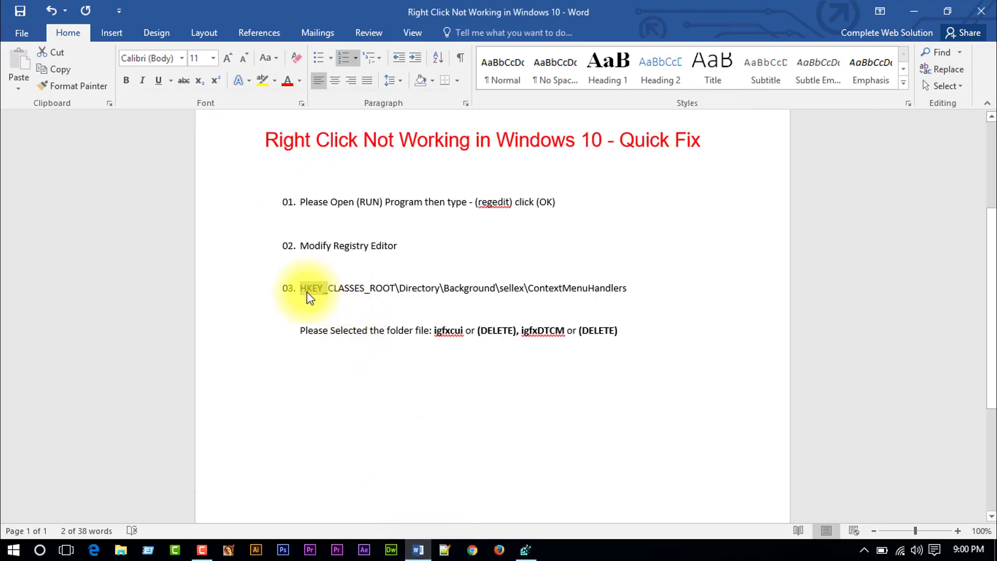
{"action": "left_click_drag", "start_coordinate": [303, 289], "coordinate": [395, 289]}
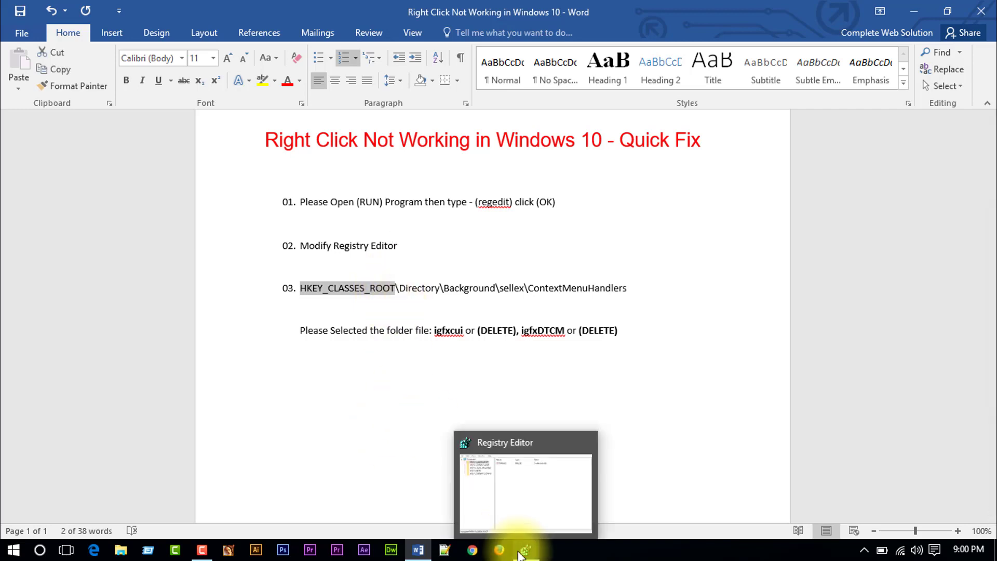
{"action": "left_click", "coordinate": [521, 554]}
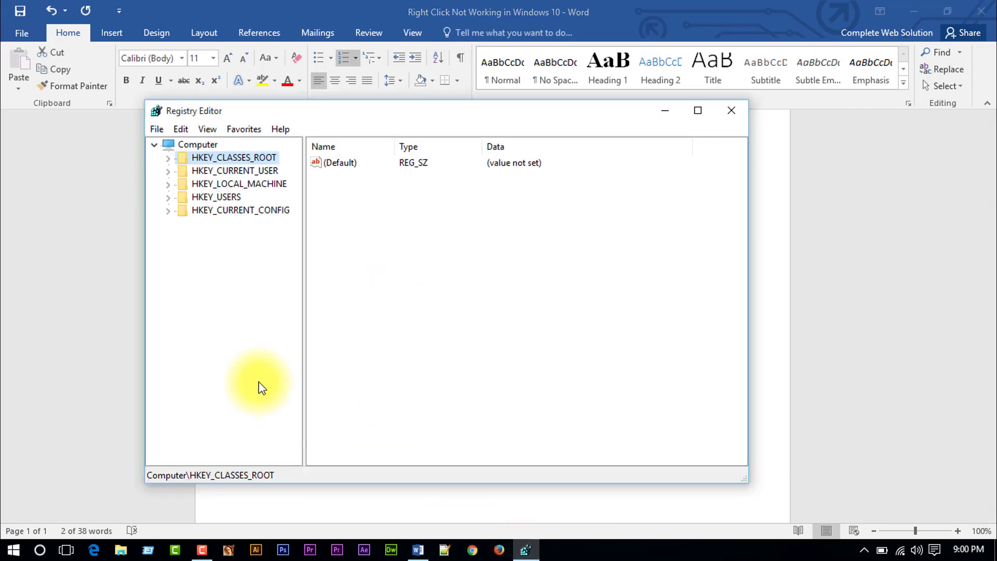
{"action": "left_click", "coordinate": [169, 158]}
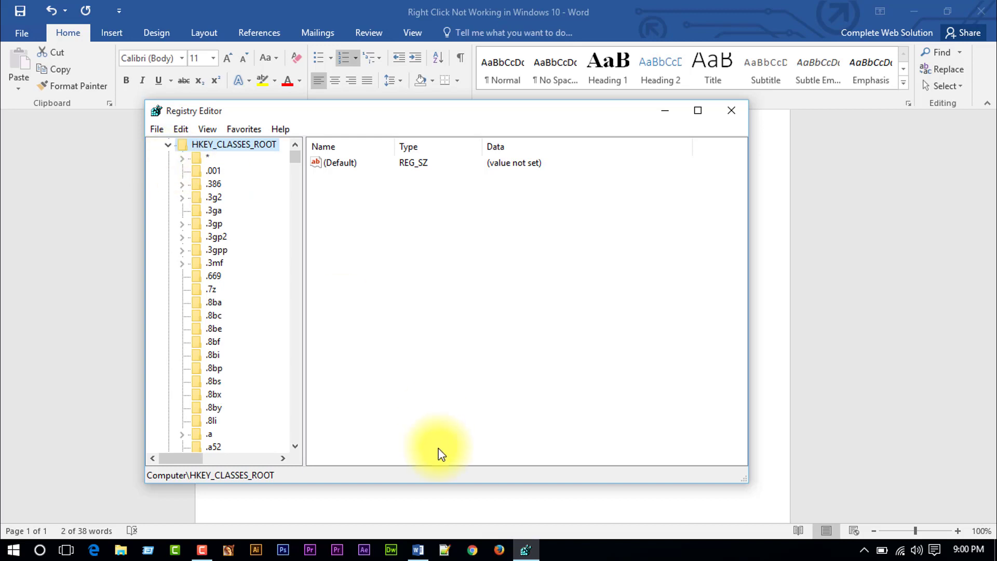
- Check the key after HKEY_CLASSES_ROOT in the Word document's path, and expand the Directory key in the Registry Editor
{"action": "left_click", "coordinate": [419, 552]}
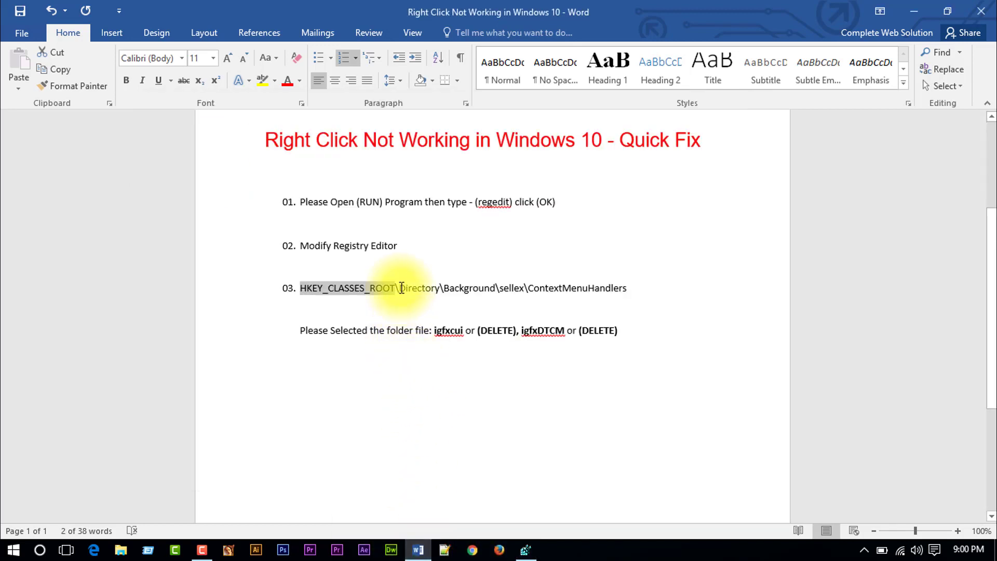
{"action": "left_click_drag", "start_coordinate": [402, 288], "coordinate": [440, 285]}
{"action": "left_click", "coordinate": [525, 549]}
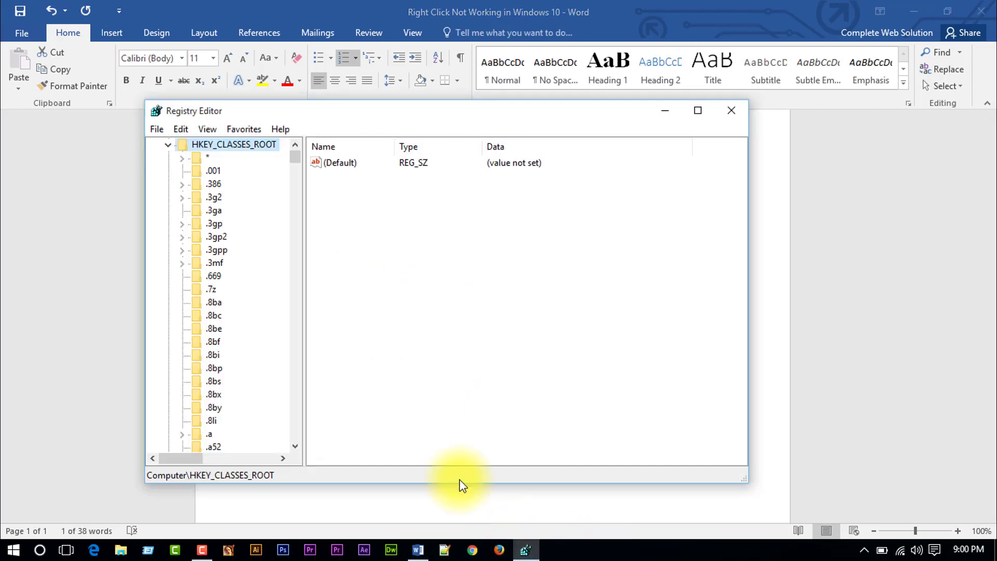
{"action": "left_click_drag", "start_coordinate": [294, 157], "coordinate": [300, 236]}
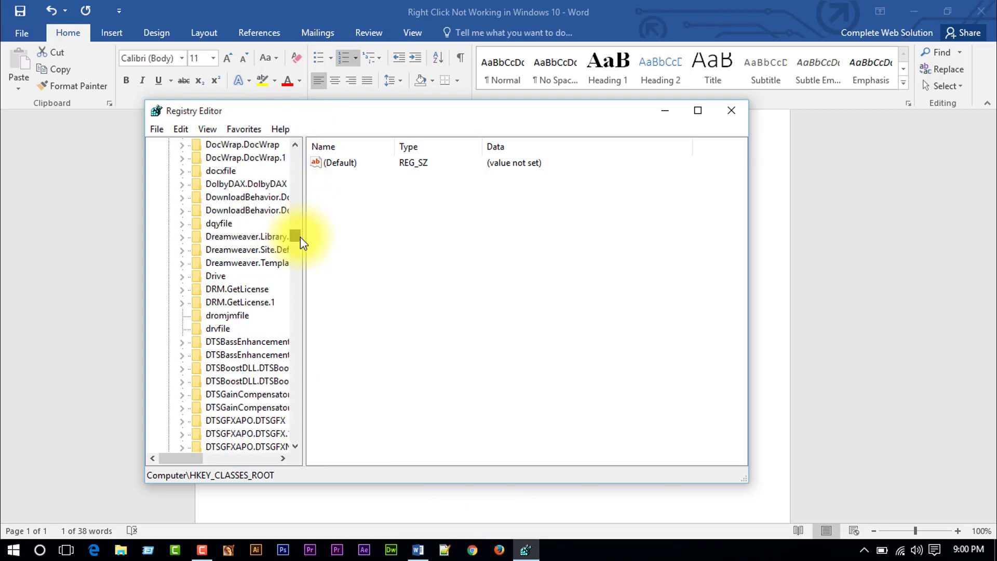
{"action": "scroll", "coordinate": [256, 220], "scroll_direction": "down", "scroll_amount": 13}
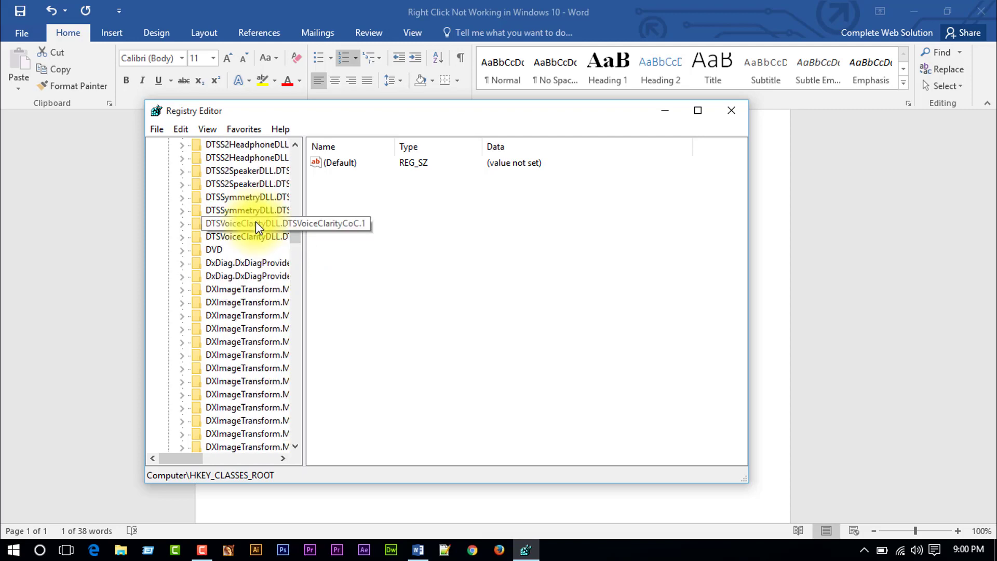
{"action": "scroll", "coordinate": [256, 220], "scroll_direction": "up", "scroll_amount": 18}
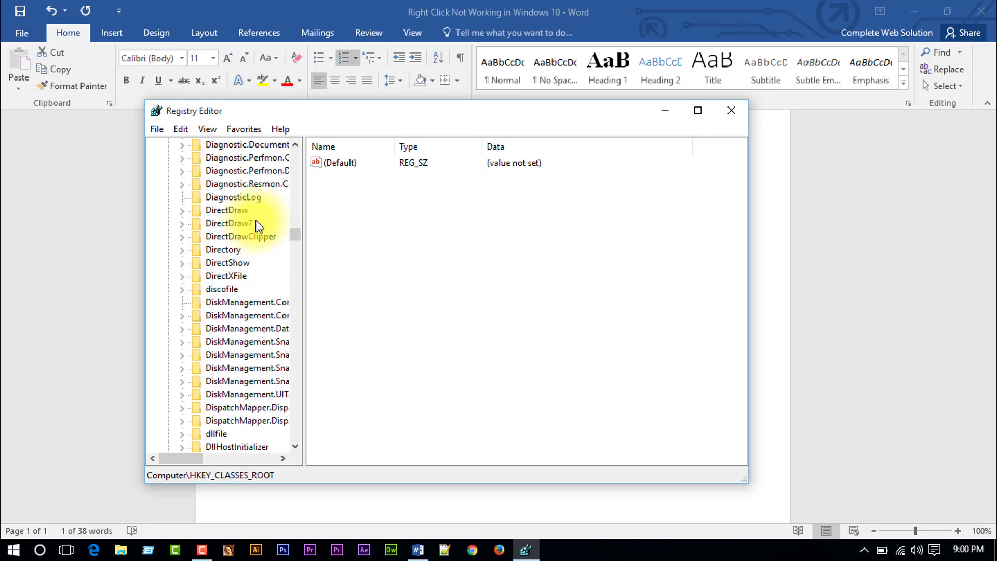
{"action": "scroll", "coordinate": [256, 222], "scroll_direction": "up", "scroll_amount": 3}
{"action": "scroll", "coordinate": [218, 346], "scroll_direction": "down", "scroll_amount": 2}
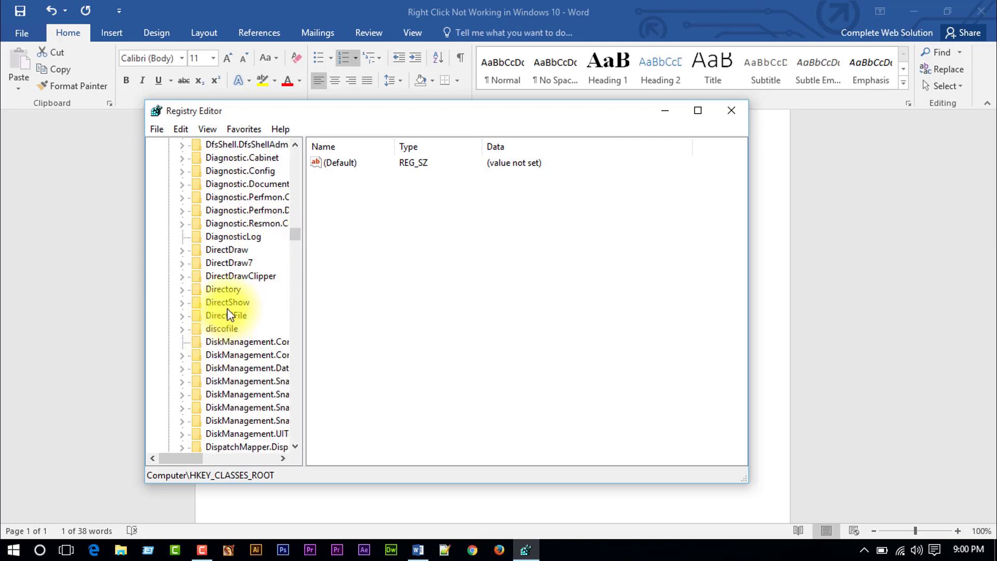
{"action": "left_click", "coordinate": [189, 290]}
{"action": "scroll", "coordinate": [211, 304], "scroll_direction": "down", "scroll_amount": 1}
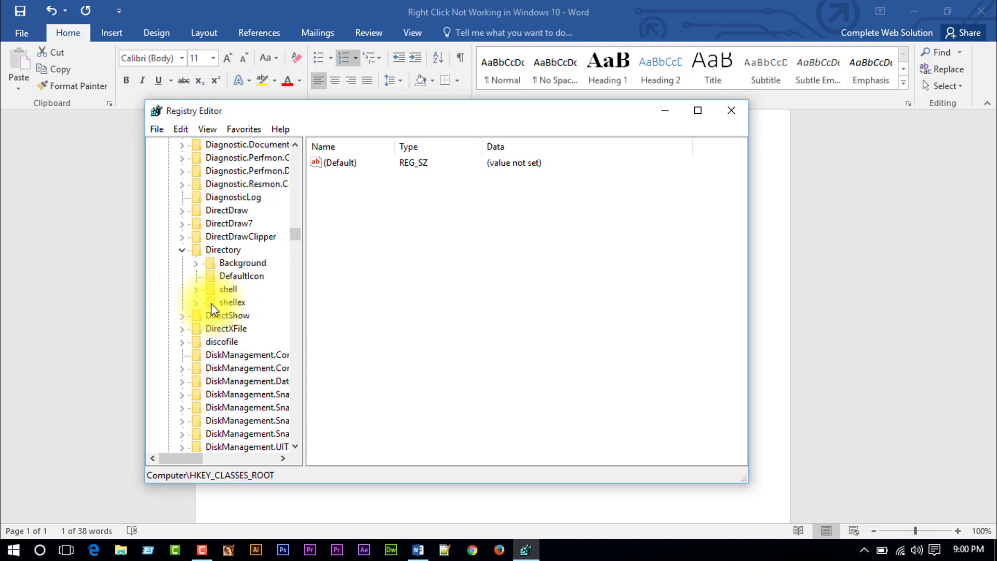
{"action": "scroll", "coordinate": [211, 304], "scroll_direction": "down", "scroll_amount": 2}
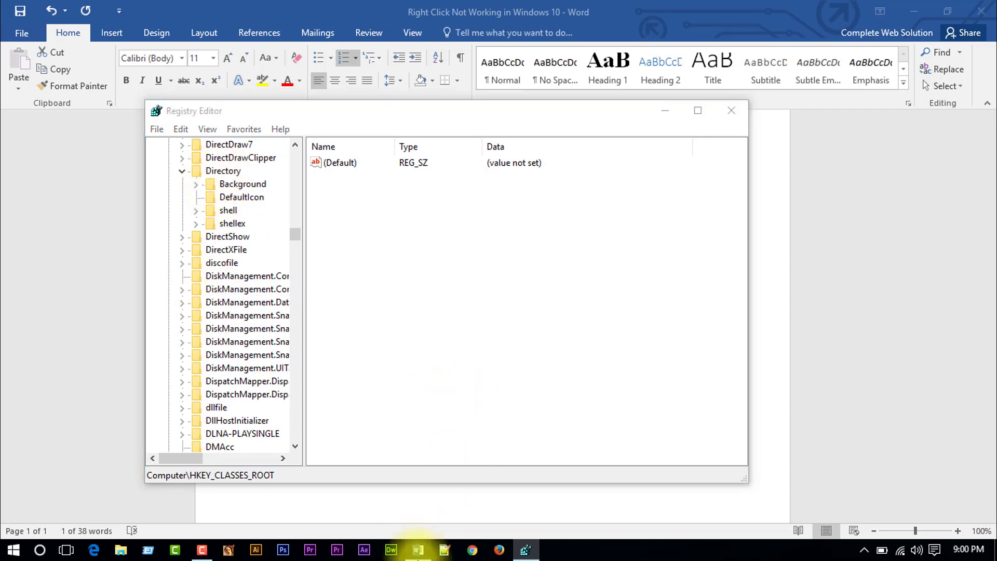
- Highlight Background in the Word document's registry path, and expand the Background key under Directory in the Registry Editor
{"action": "left_click", "coordinate": [419, 549]}
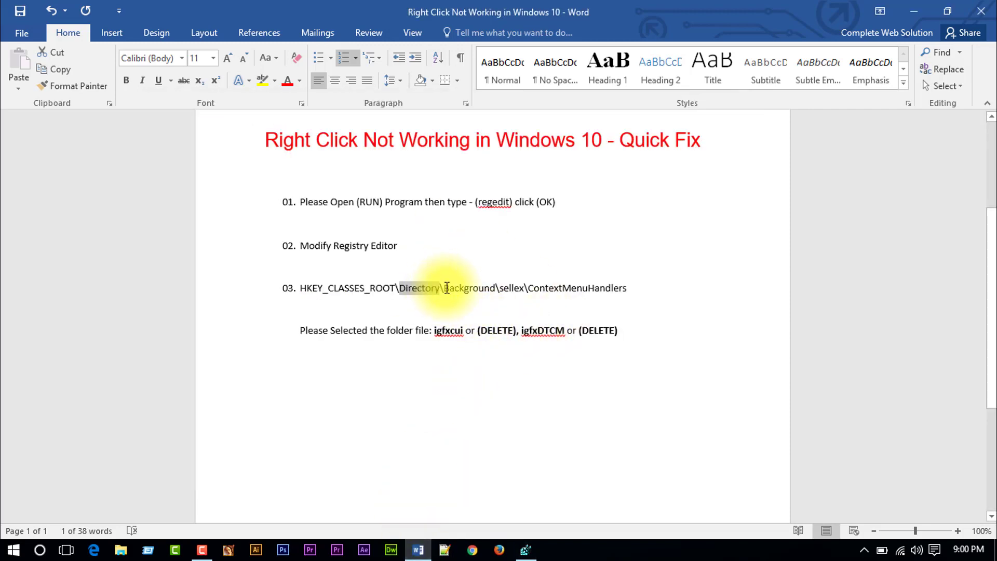
{"action": "left_click_drag", "start_coordinate": [444, 287], "coordinate": [496, 286]}
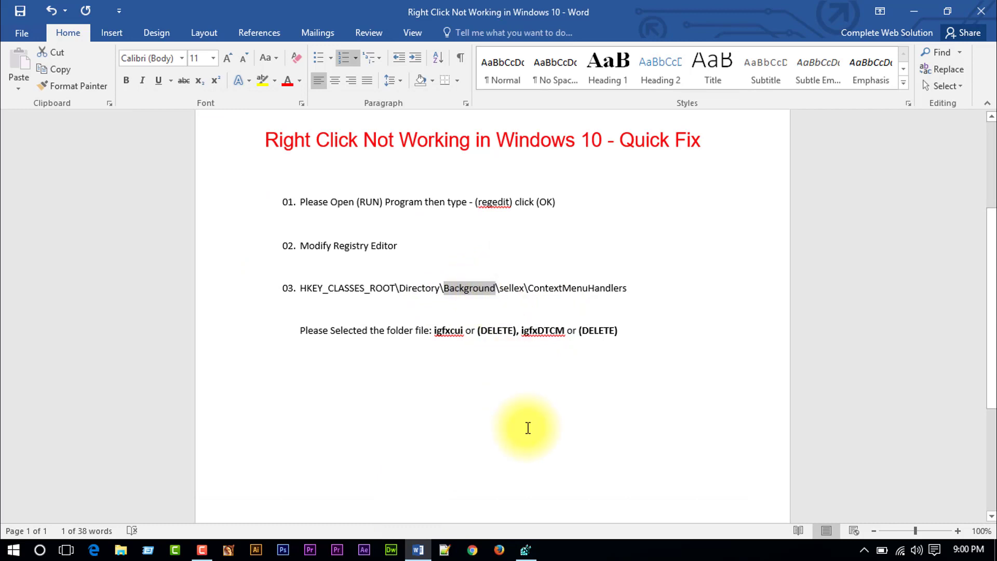
{"action": "left_click", "coordinate": [526, 549]}
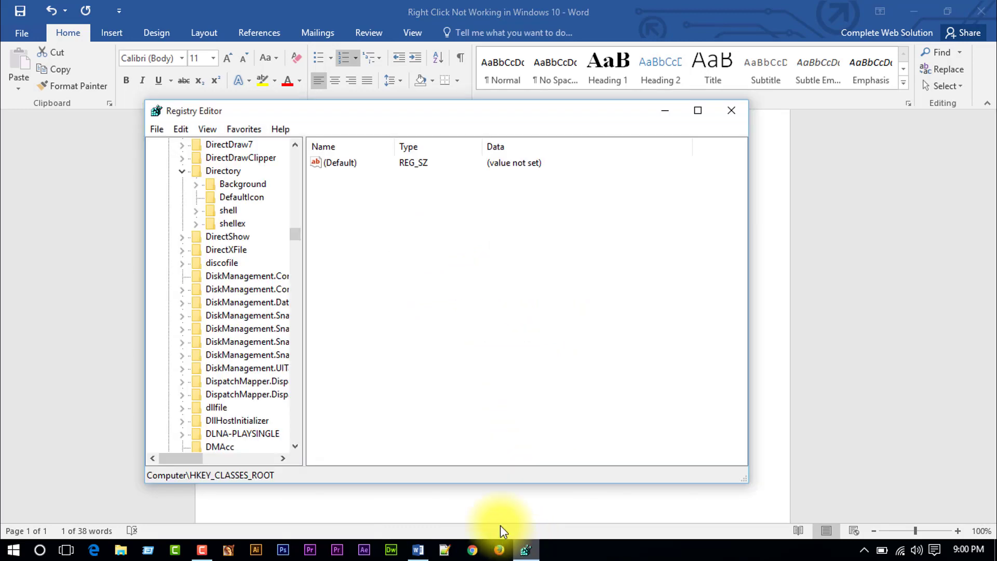
{"action": "left_click", "coordinate": [204, 185]}
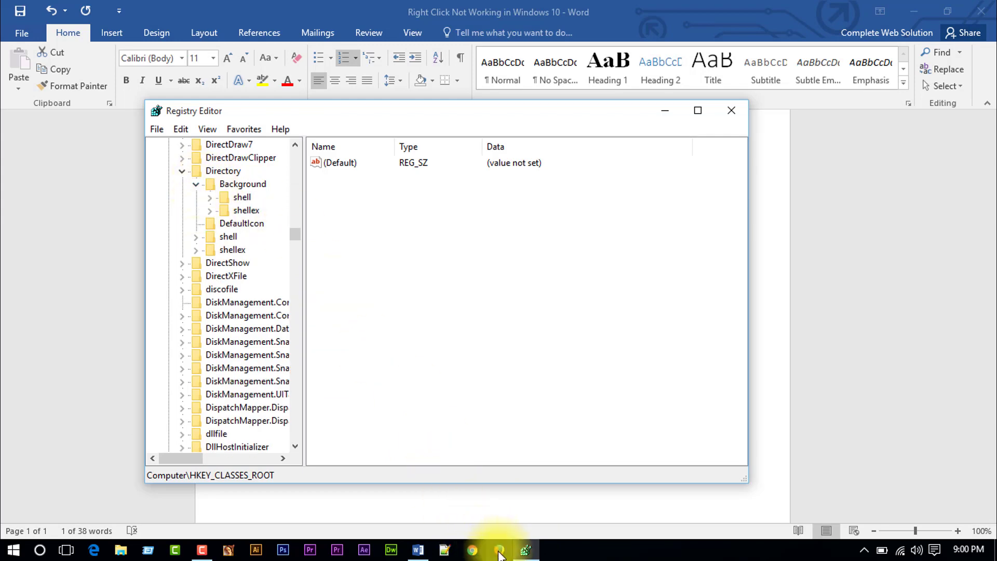
- Check the key after Background in the Word document's path, and expand shellex under Background in the Registry Editor
{"action": "left_click", "coordinate": [518, 550]}
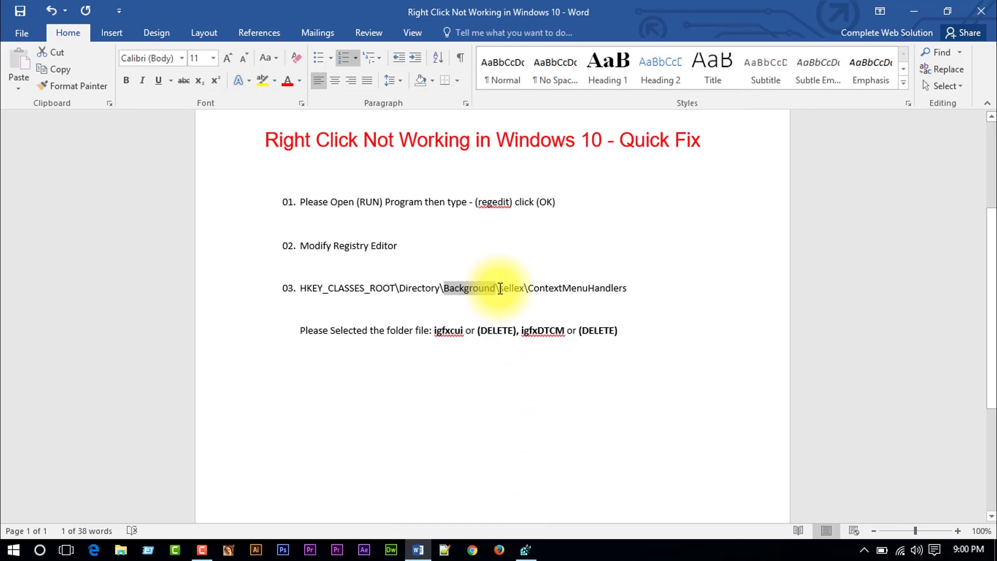
{"action": "left_click_drag", "start_coordinate": [501, 289], "coordinate": [519, 289]}
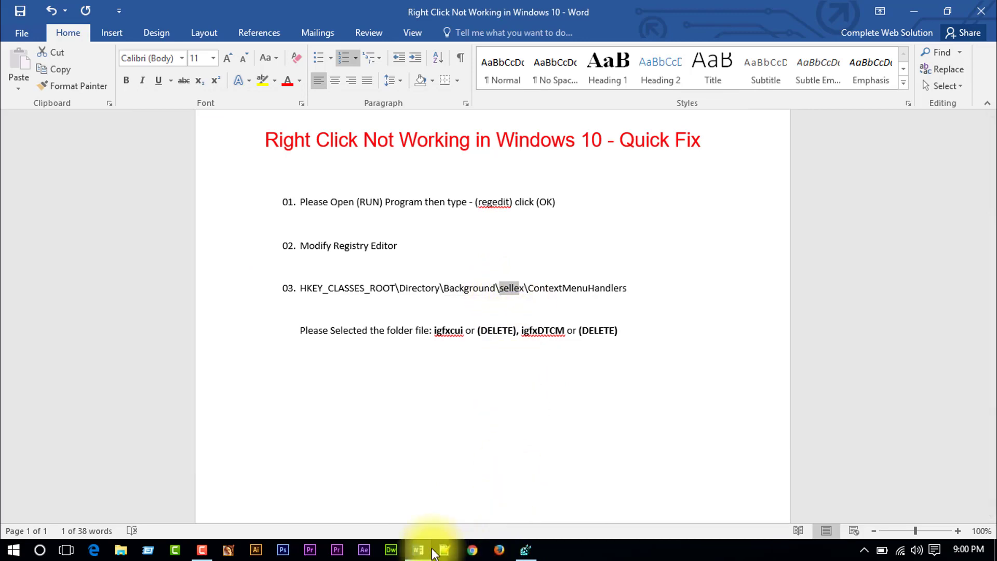
{"action": "left_click", "coordinate": [526, 551]}
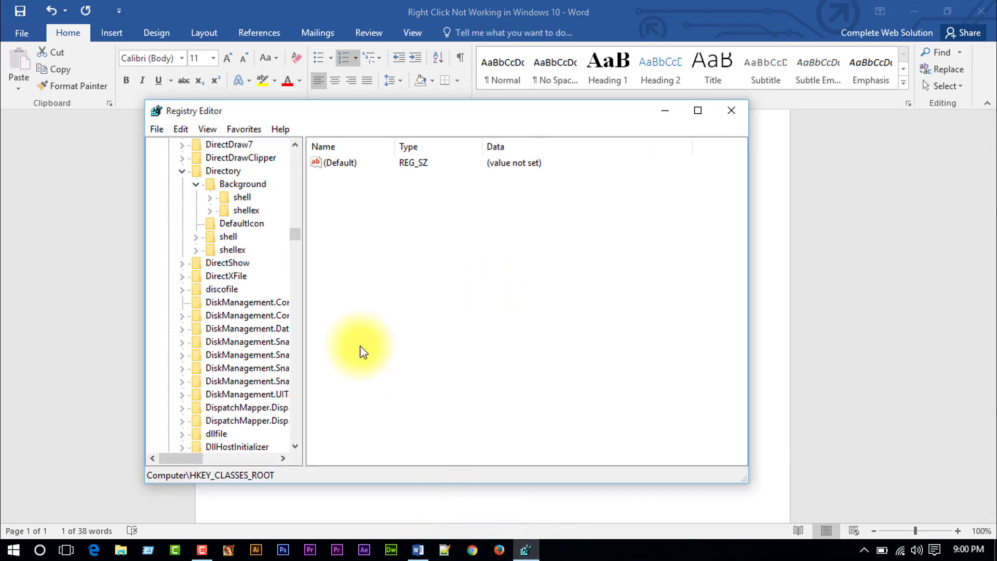
{"action": "left_click", "coordinate": [211, 211]}
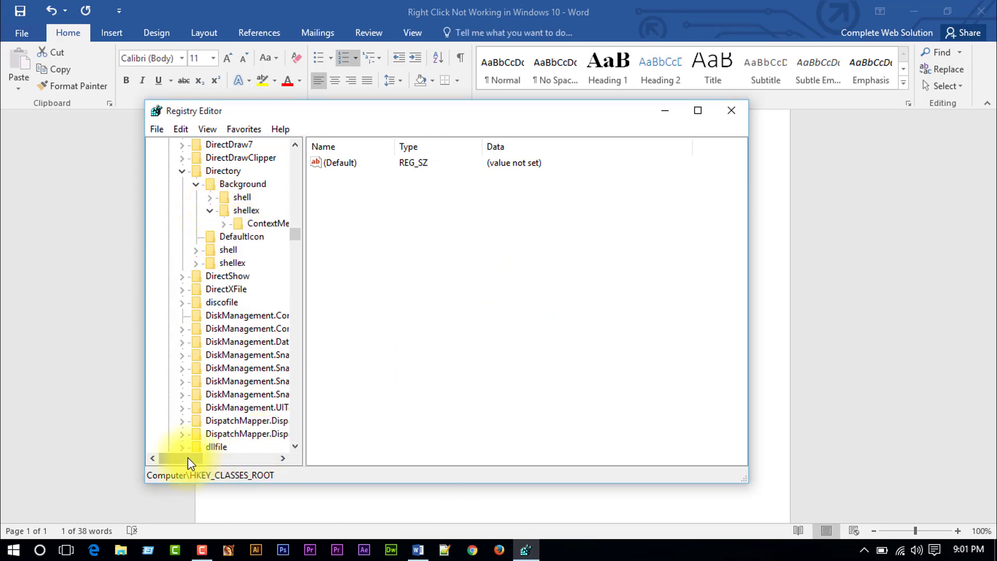
{"action": "left_click_drag", "start_coordinate": [188, 457], "coordinate": [210, 459]}
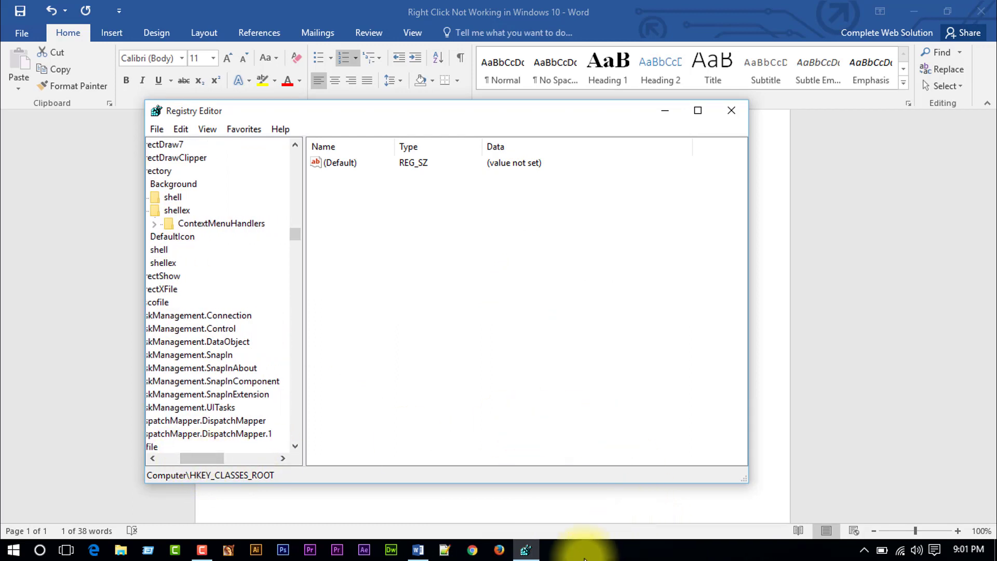
- Check the last key of the path in the Word document, and expand ContextMenuHandlers under Background\shellex in the Registry Editor
{"action": "left_click", "coordinate": [416, 549]}
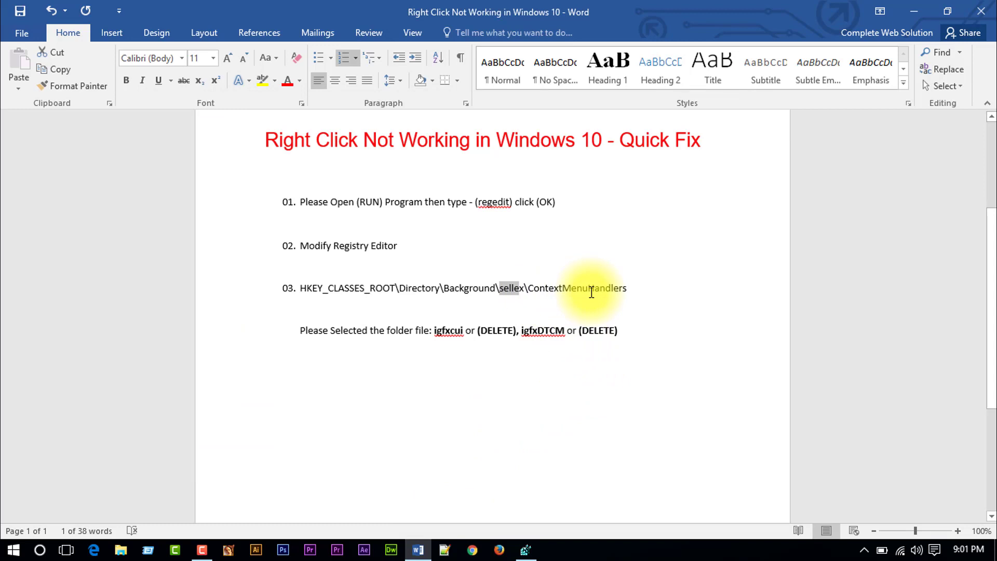
{"action": "left_click", "coordinate": [526, 555]}
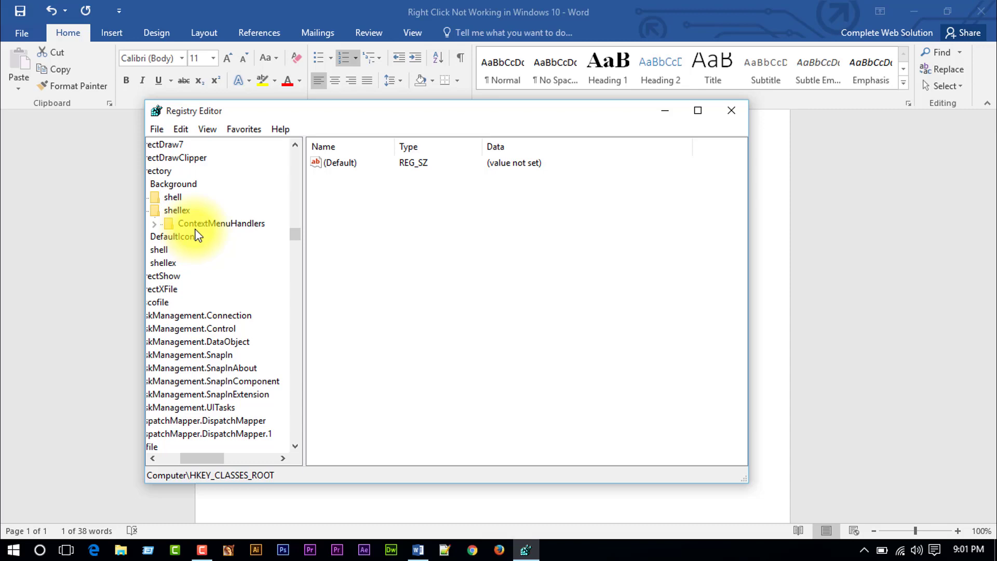
{"action": "left_click", "coordinate": [162, 224]}
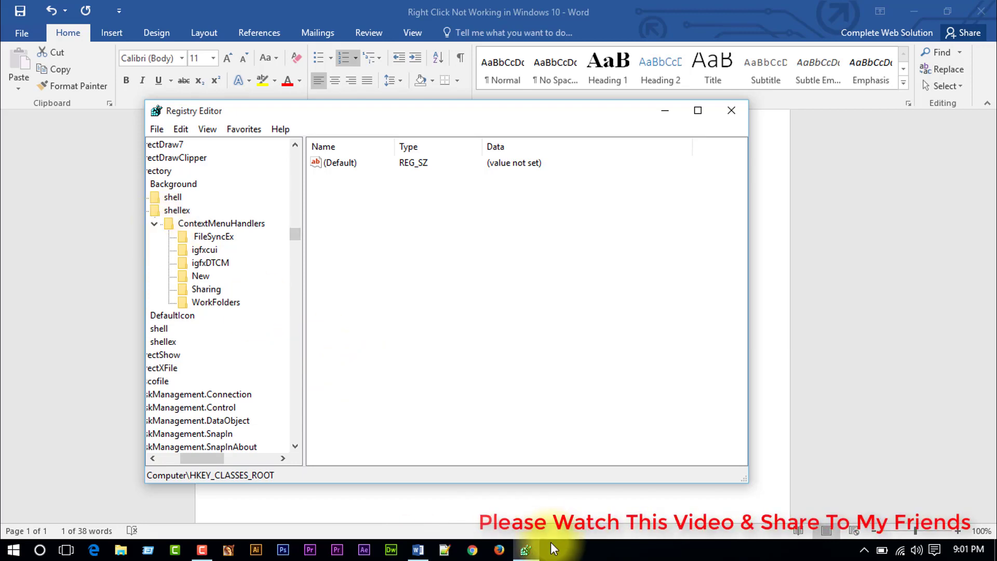
- Check the folder deletion instruction in the Word document, and delete the igfxcui key under ContextMenuHandlers in the Registry Editor
{"action": "left_click", "coordinate": [522, 553]}
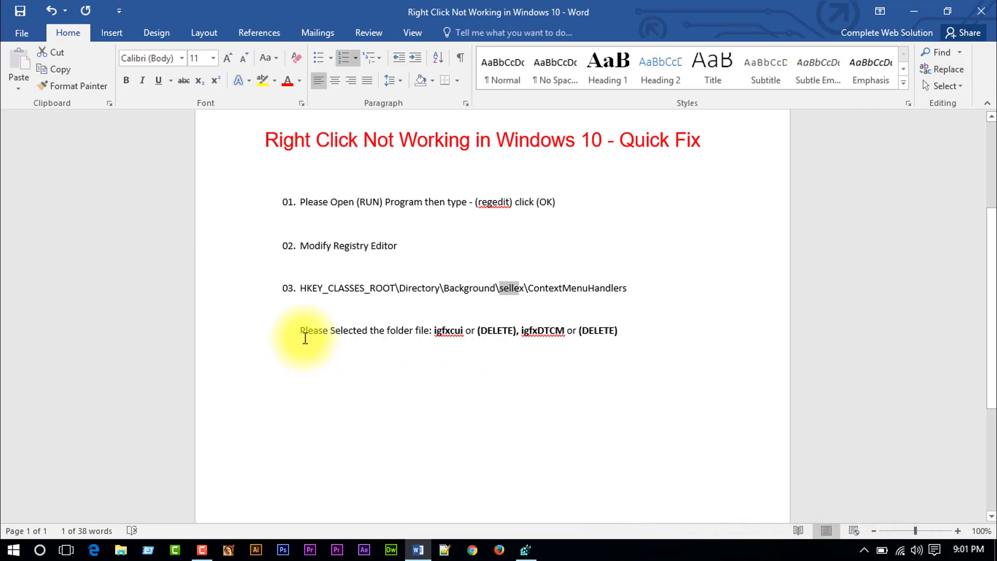
{"action": "left_click_drag", "start_coordinate": [302, 333], "coordinate": [433, 334]}
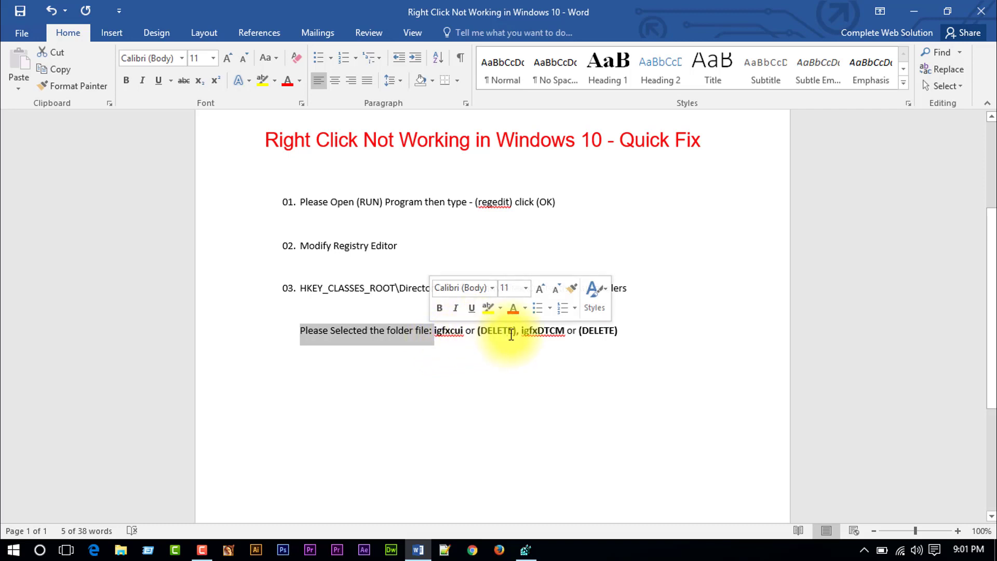
{"action": "left_click", "coordinate": [522, 547]}
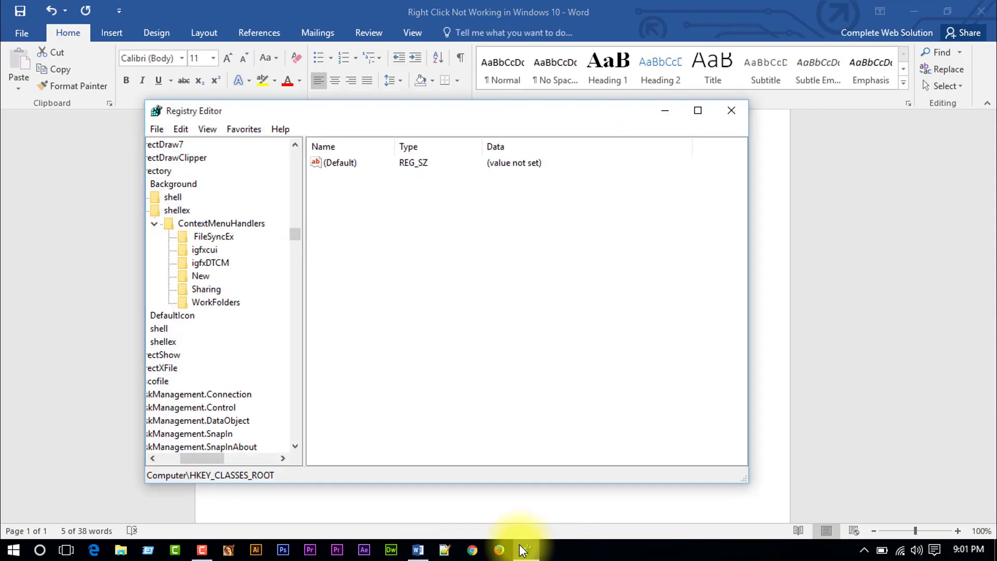
{"action": "left_click", "coordinate": [211, 252]}
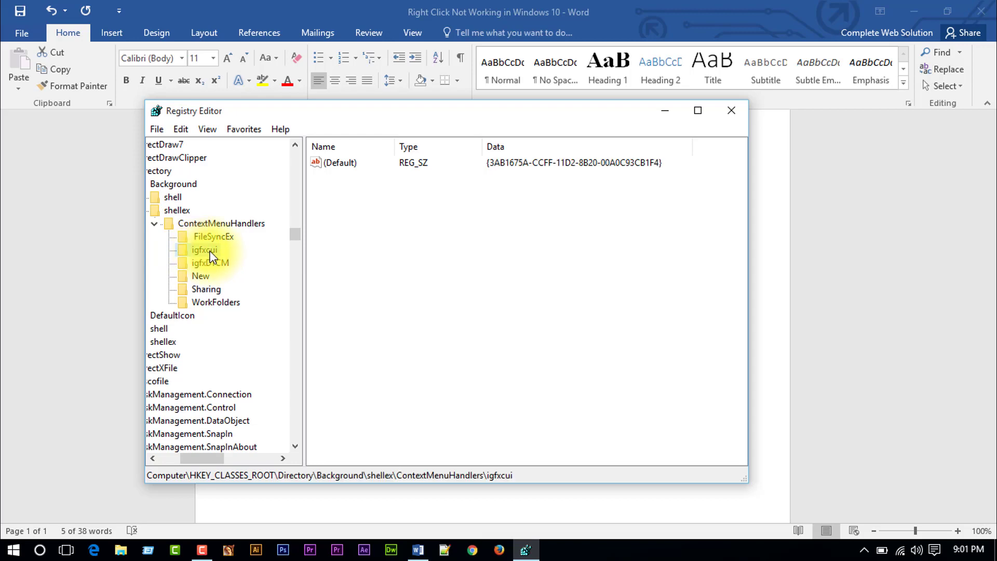
{"action": "right_click", "coordinate": [212, 254]}
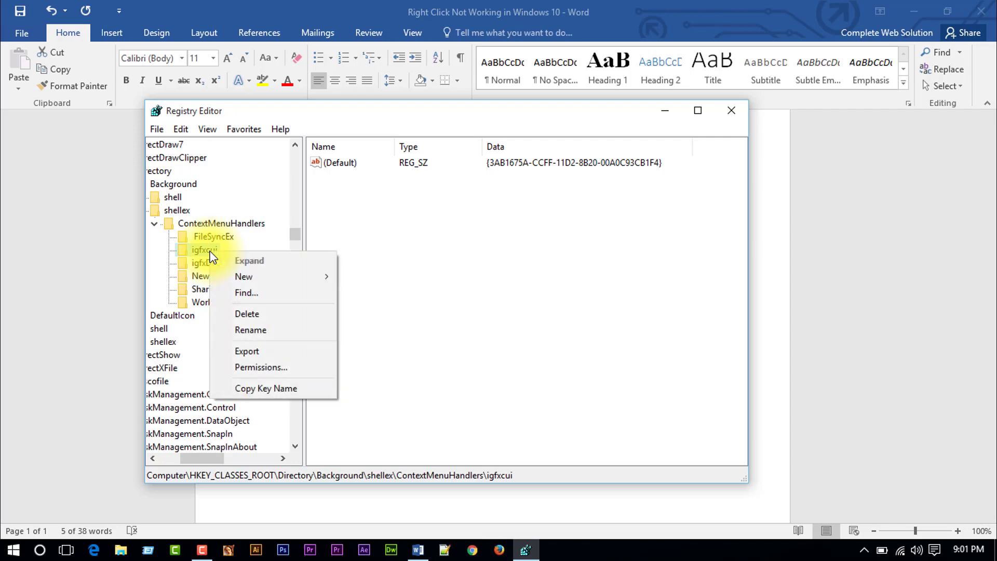
{"action": "left_click", "coordinate": [243, 314]}
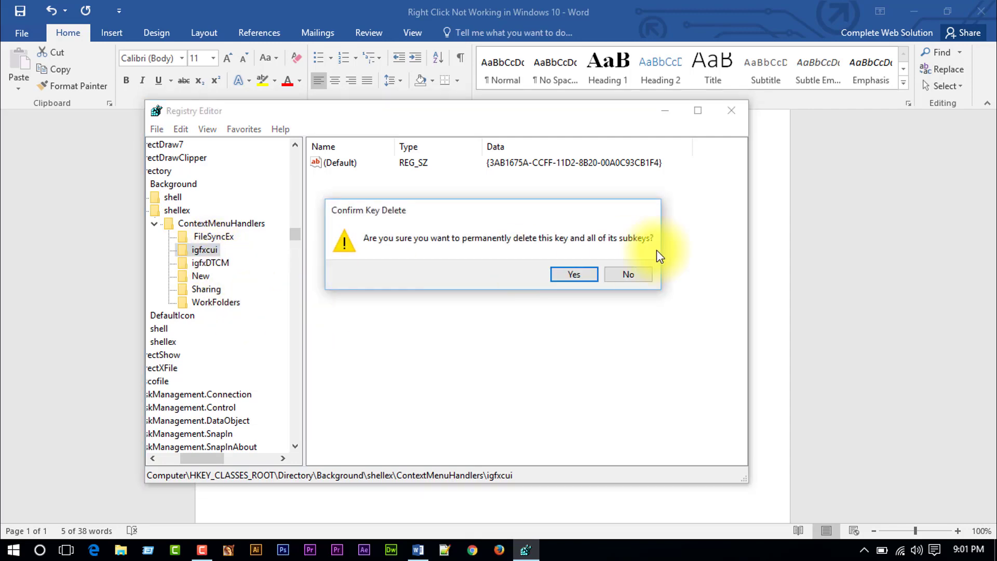
{"action": "left_click", "coordinate": [576, 275]}
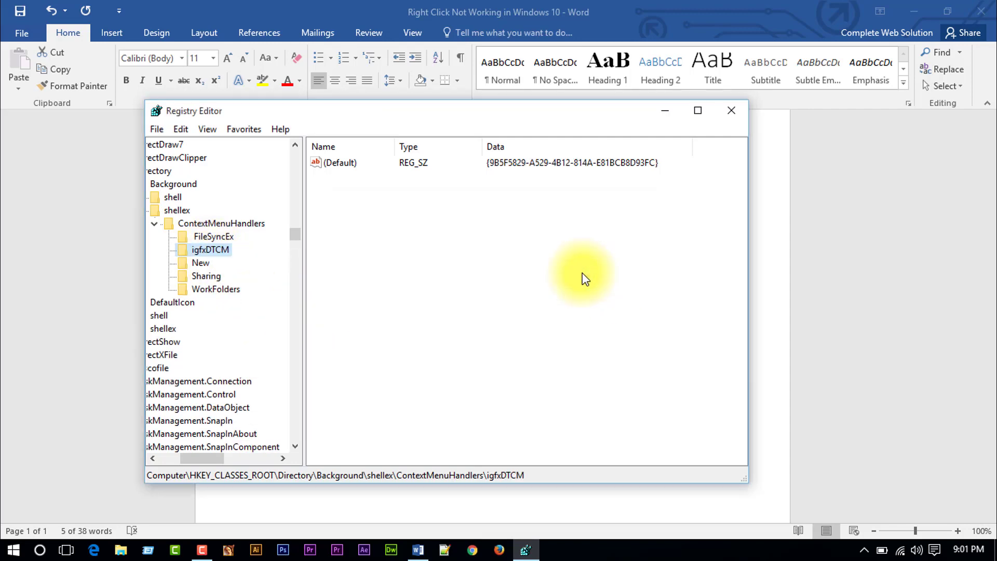
- Highlight igfxDTCM as the second folder to delete in the Word document's instruction, and return to the Registry Editor
{"action": "left_click", "coordinate": [532, 551]}
{"action": "left_click_drag", "start_coordinate": [467, 333], "coordinate": [567, 332]}
{"action": "key", "text": "ctrl+b"}
{"action": "left_click", "coordinate": [522, 335]}
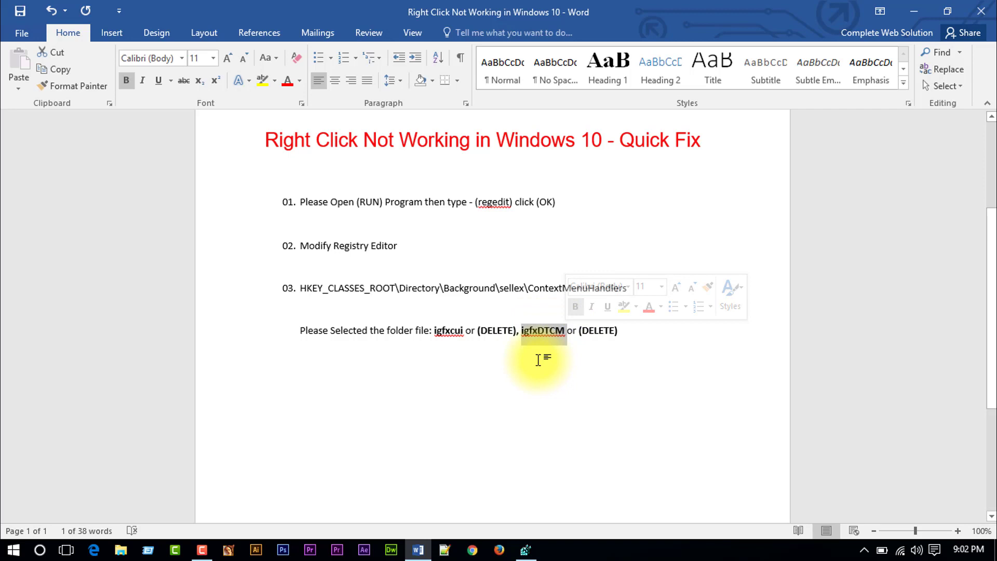
{"action": "key", "text": "ctrl+b"}
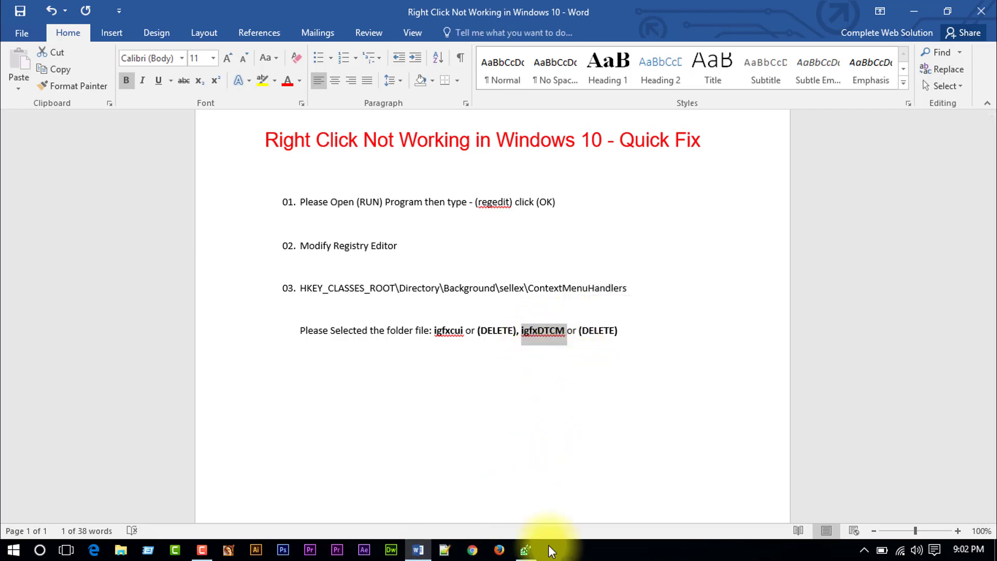
{"action": "left_click", "coordinate": [526, 550]}
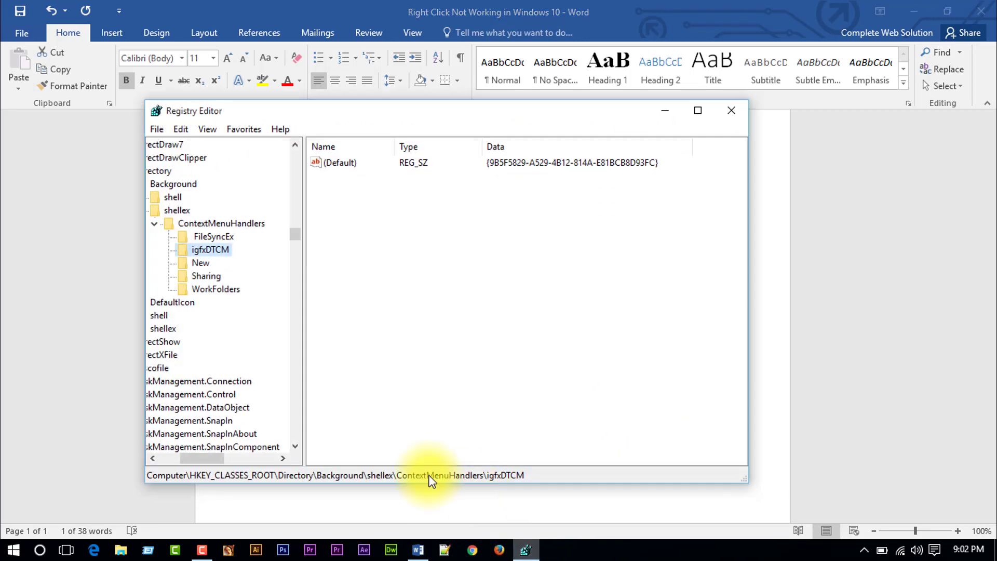
- Delete the igfxDTCM key under ContextMenuHandlers, and recheck the deletion instruction in the Word document
{"action": "right_click", "coordinate": [216, 250]}
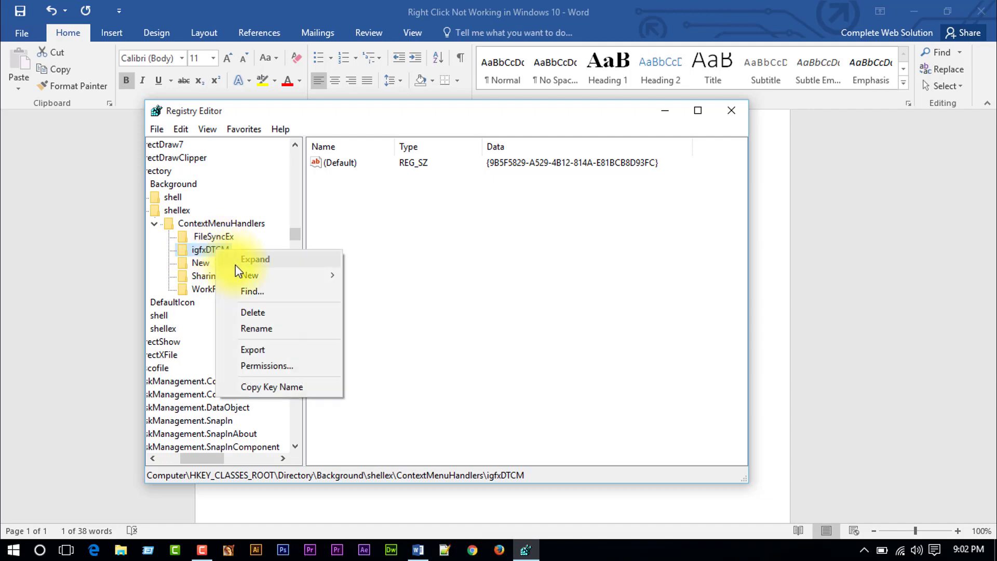
{"action": "left_click", "coordinate": [252, 314]}
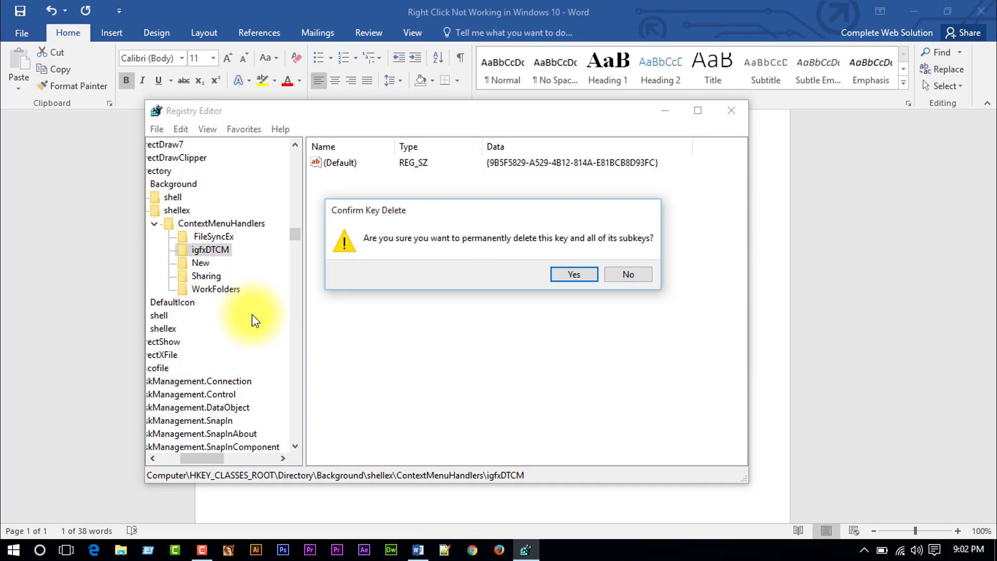
{"action": "left_click", "coordinate": [574, 274]}
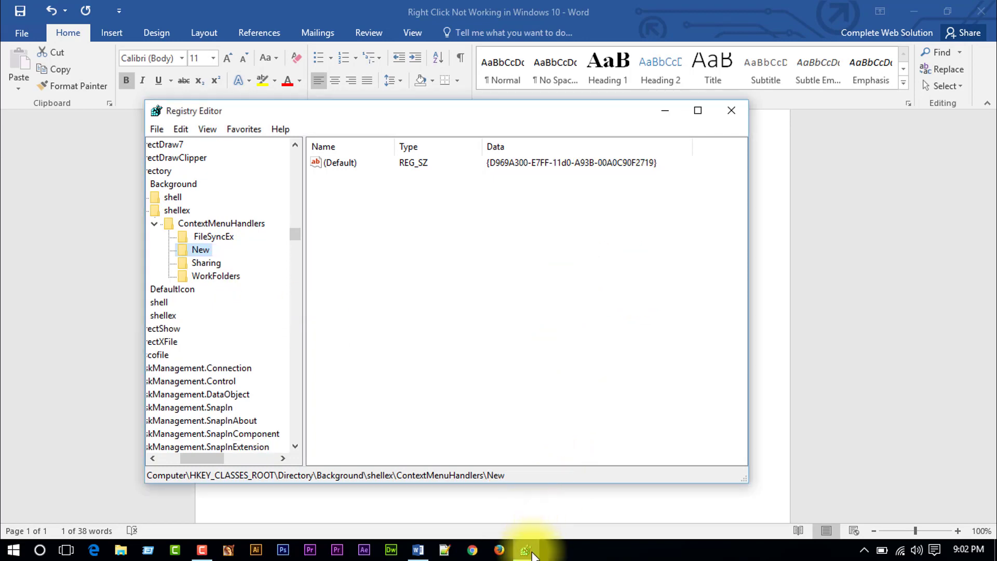
{"action": "left_click", "coordinate": [421, 549]}
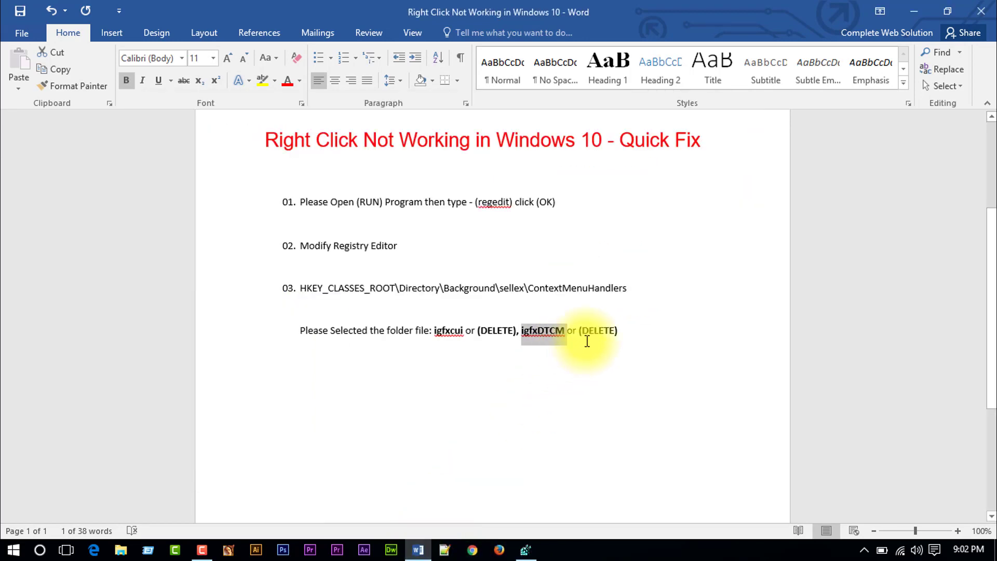
{"action": "left_click", "coordinate": [527, 552]}
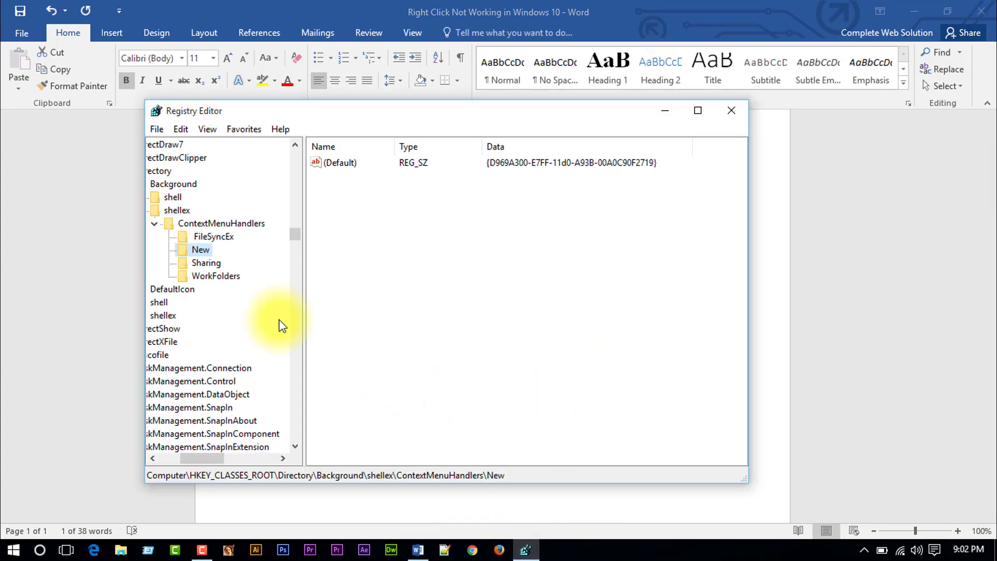
- Collapse the ContextMenuHandlers, shellex, Background and Directory keys in the Registry Editor tree
{"action": "left_click_drag", "start_coordinate": [208, 460], "coordinate": [200, 460]}
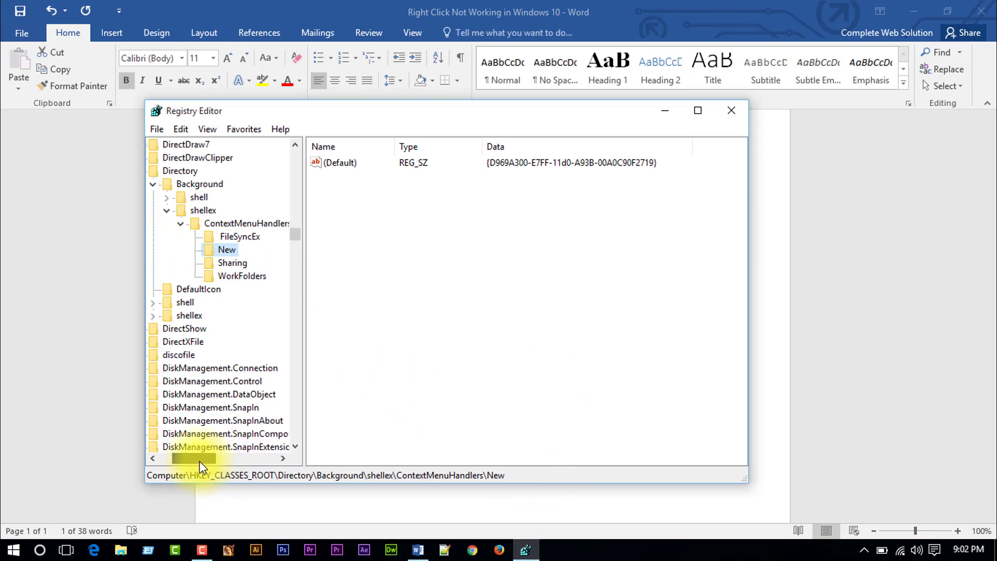
{"action": "left_click", "coordinate": [181, 224]}
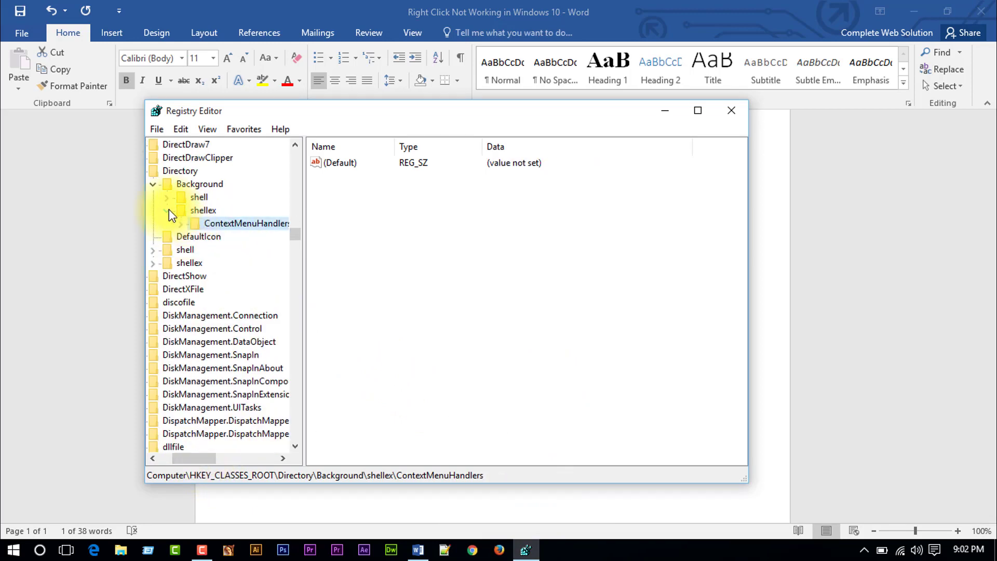
{"action": "left_click", "coordinate": [167, 211]}
{"action": "left_click", "coordinate": [152, 184]}
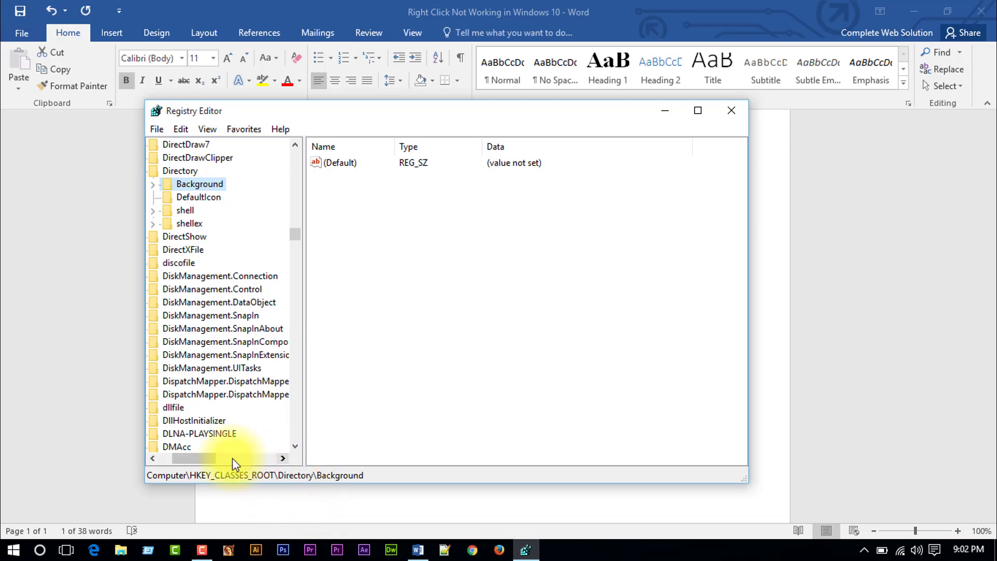
{"action": "left_click_drag", "start_coordinate": [205, 457], "coordinate": [194, 457]}
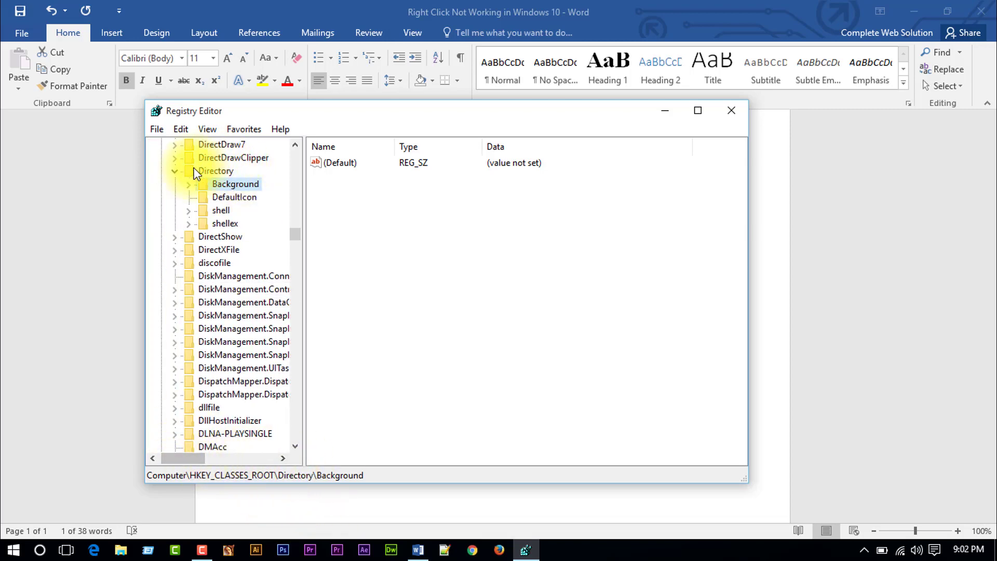
{"action": "left_click", "coordinate": [175, 170]}
- Collapse the HKEY_CLASSES_ROOT key and close the Registry Editor
{"action": "scroll", "coordinate": [247, 223], "scroll_direction": "up", "scroll_amount": 20}
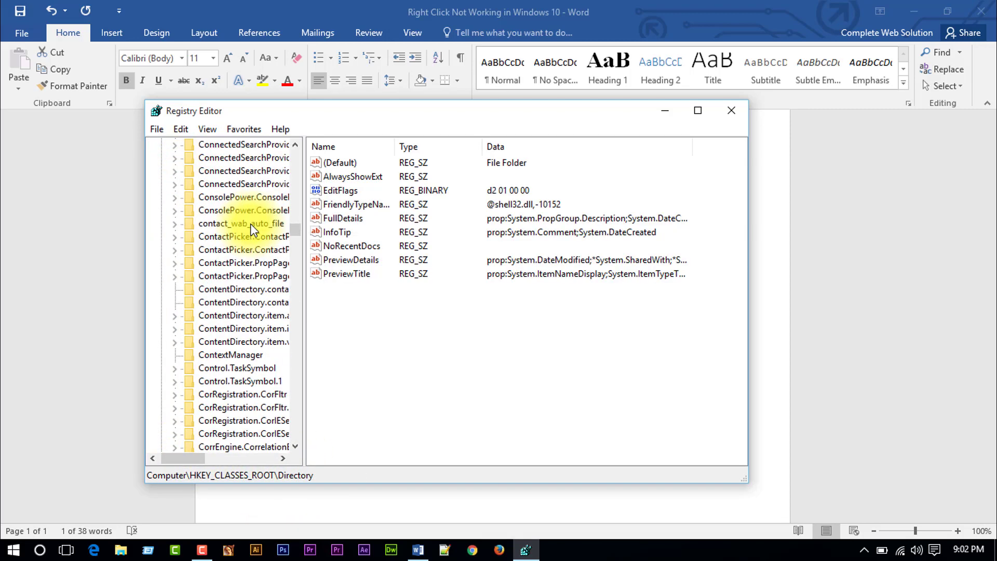
{"action": "scroll", "coordinate": [250, 224], "scroll_direction": "up", "scroll_amount": 15}
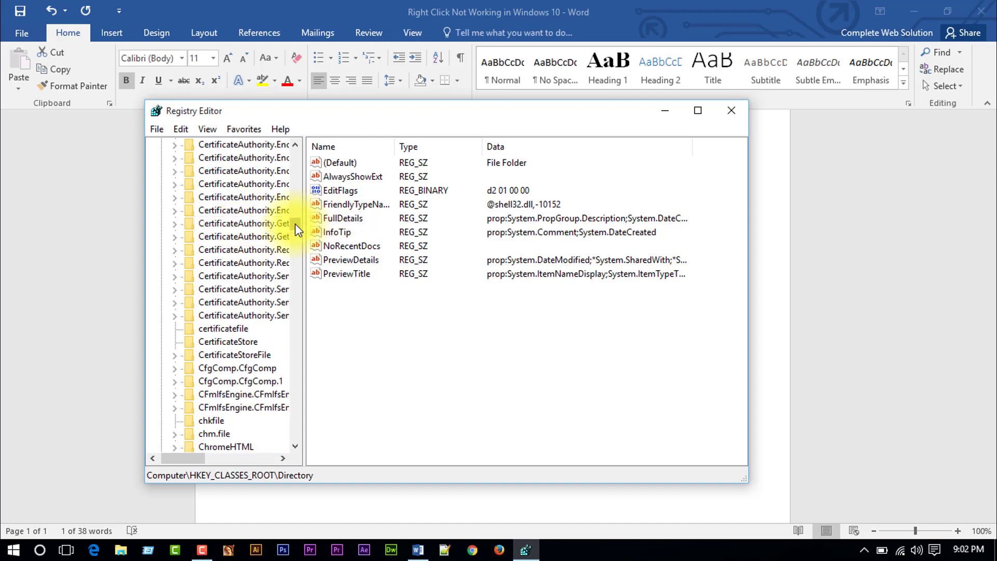
{"action": "left_click_drag", "start_coordinate": [295, 224], "coordinate": [254, 113]}
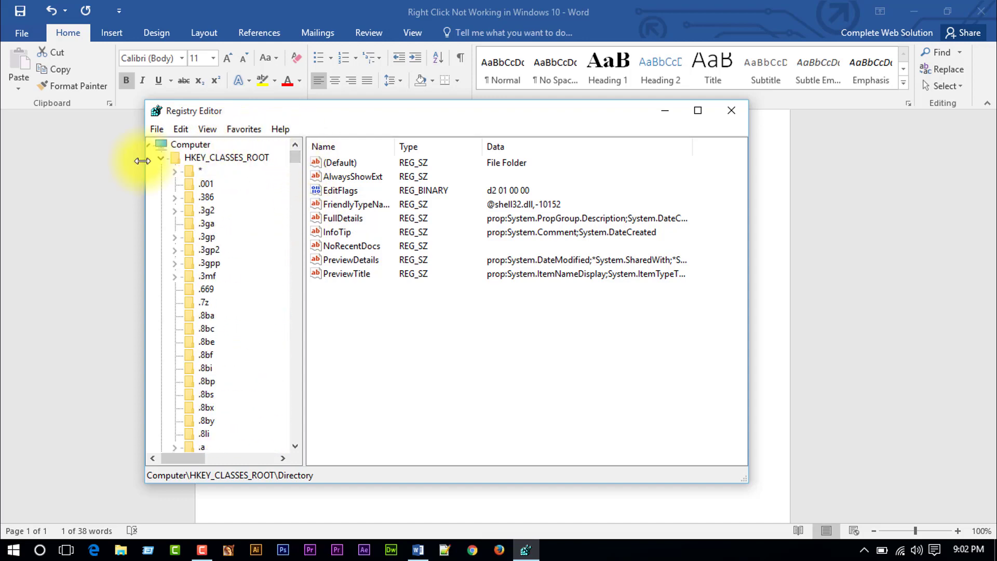
{"action": "left_click", "coordinate": [165, 157]}
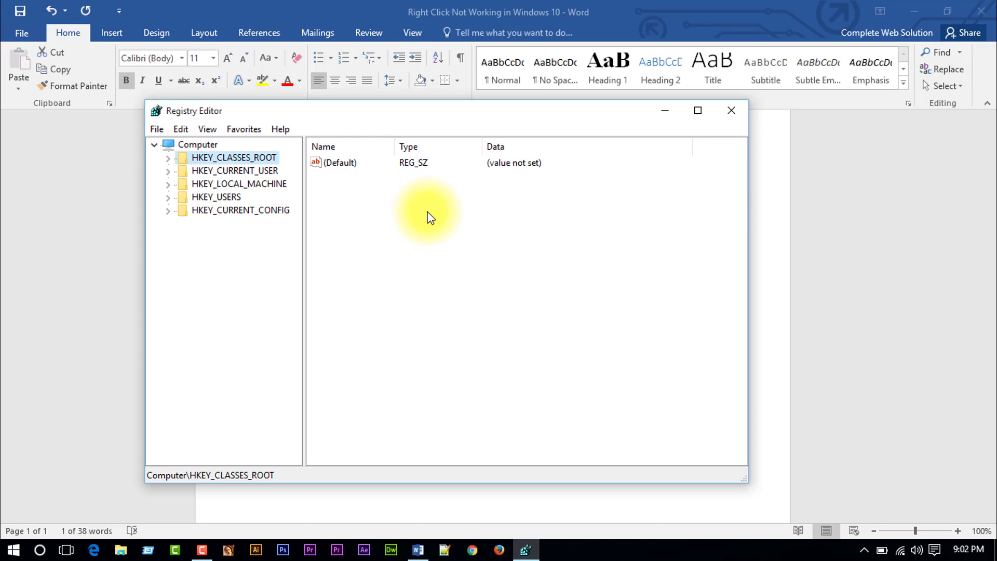
{"action": "left_click", "coordinate": [742, 118]}
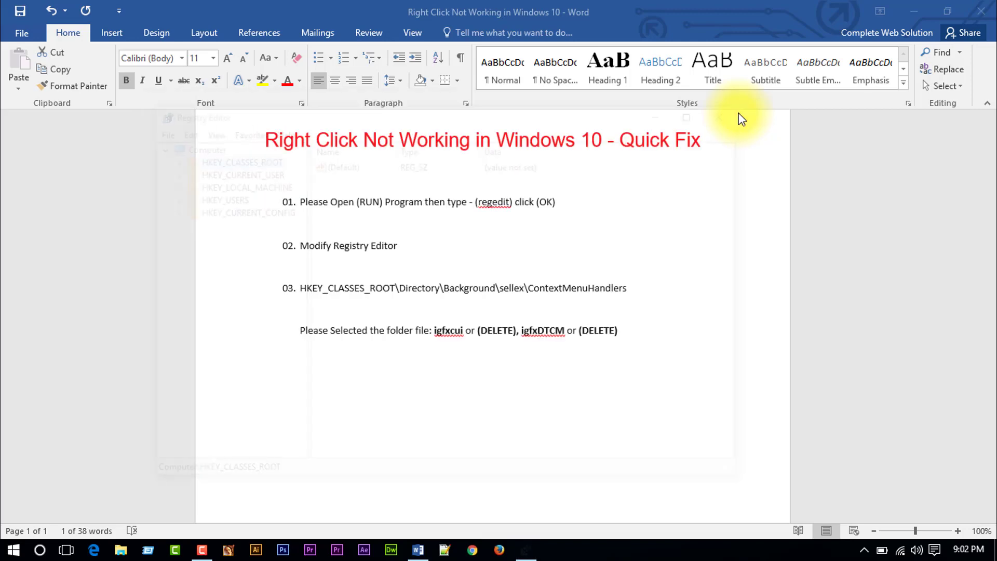
- Minimize the Word document and test the desktop's context menu by refreshing the desktop three times
{"action": "left_click", "coordinate": [915, 17]}
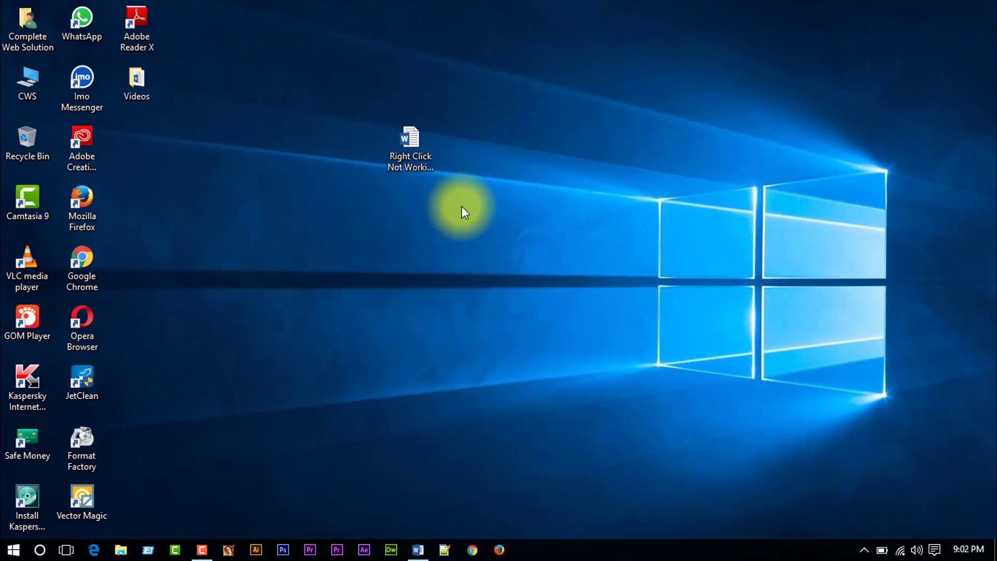
{"action": "right_click", "coordinate": [555, 107]}
{"action": "left_click", "coordinate": [603, 150]}
{"action": "right_click", "coordinate": [520, 119]}
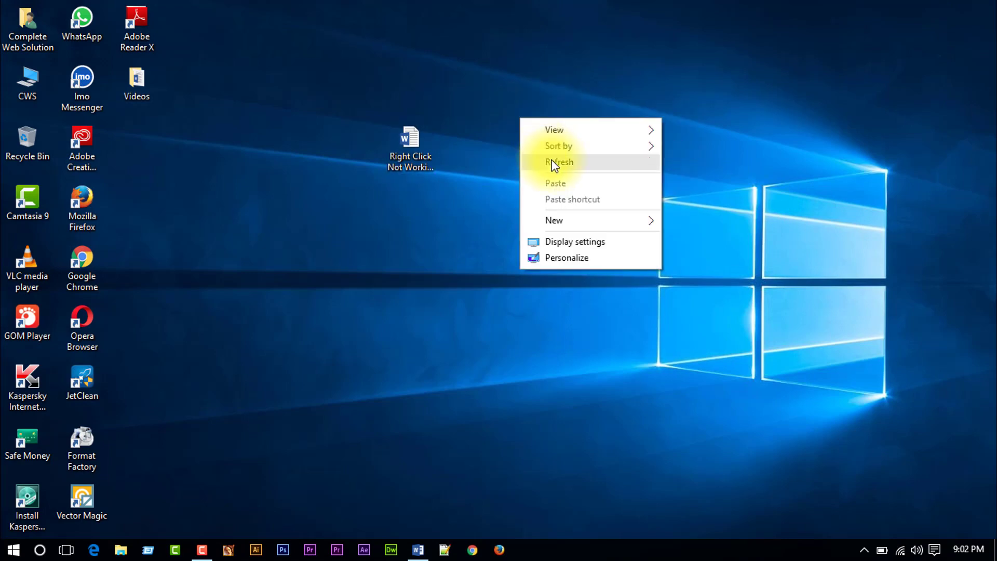
{"action": "left_click", "coordinate": [553, 161]}
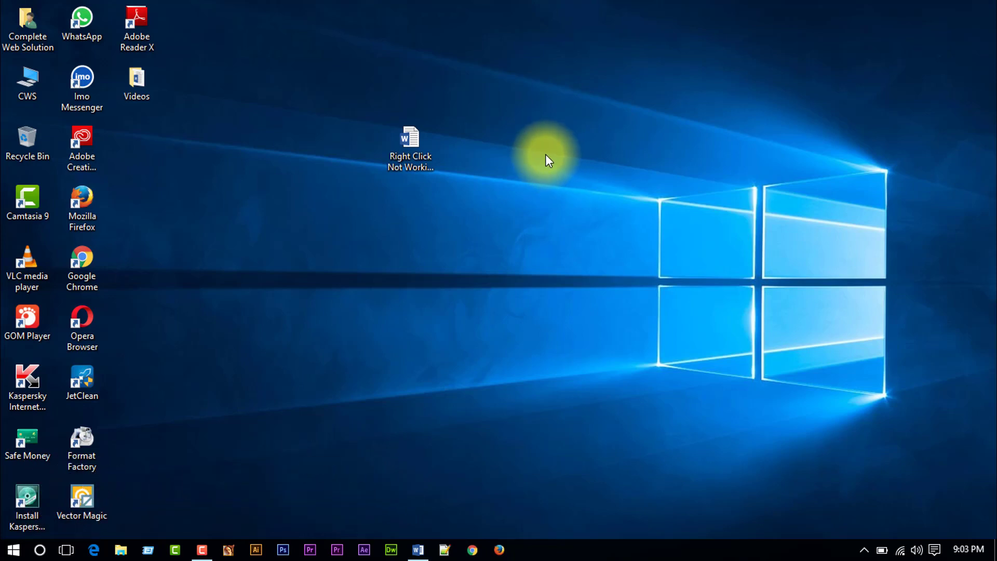
{"action": "right_click", "coordinate": [546, 154]}
{"action": "left_click", "coordinate": [582, 196]}
{"action": "left_click", "coordinate": [405, 149]}
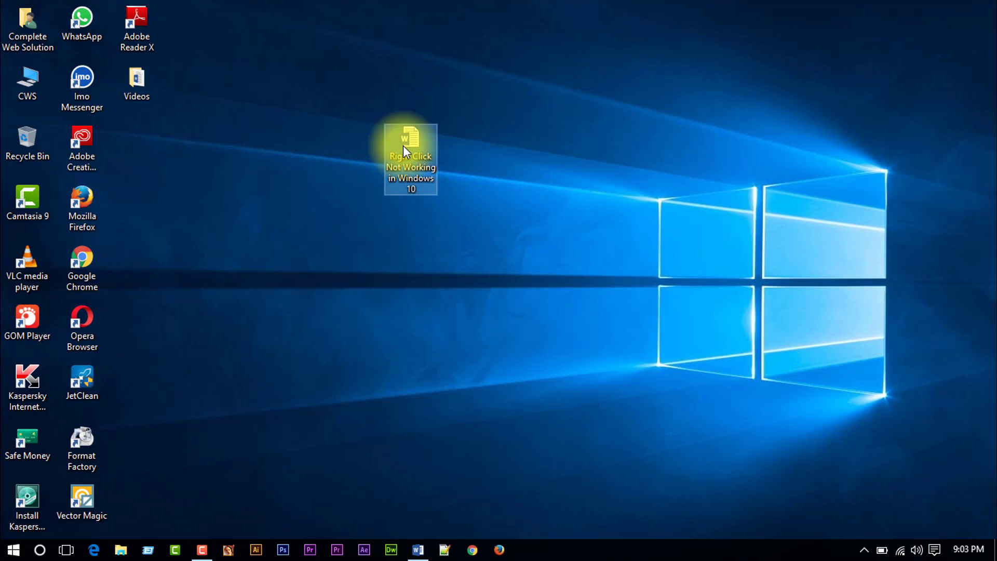
{"action": "left_click", "coordinate": [414, 240]}
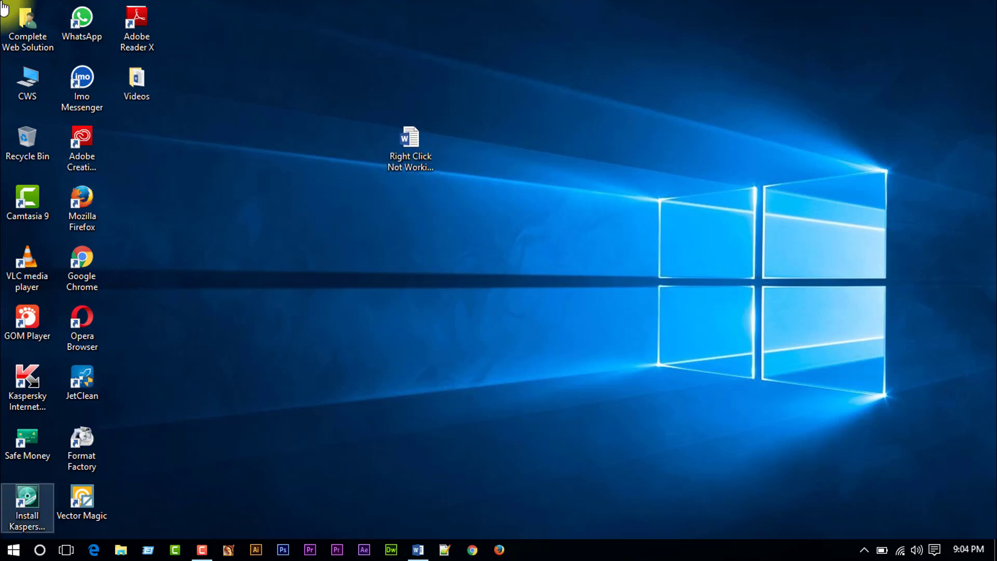
- Open the computer's power options
{"action": "key", "text": "super"}
{"action": "key", "text": "Up"}
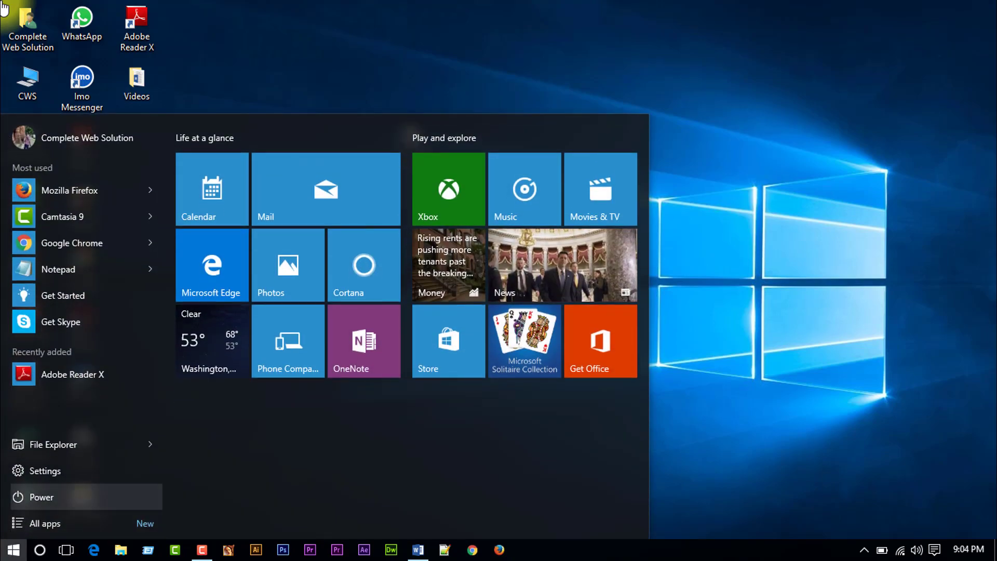
{"action": "key", "text": "Return"}
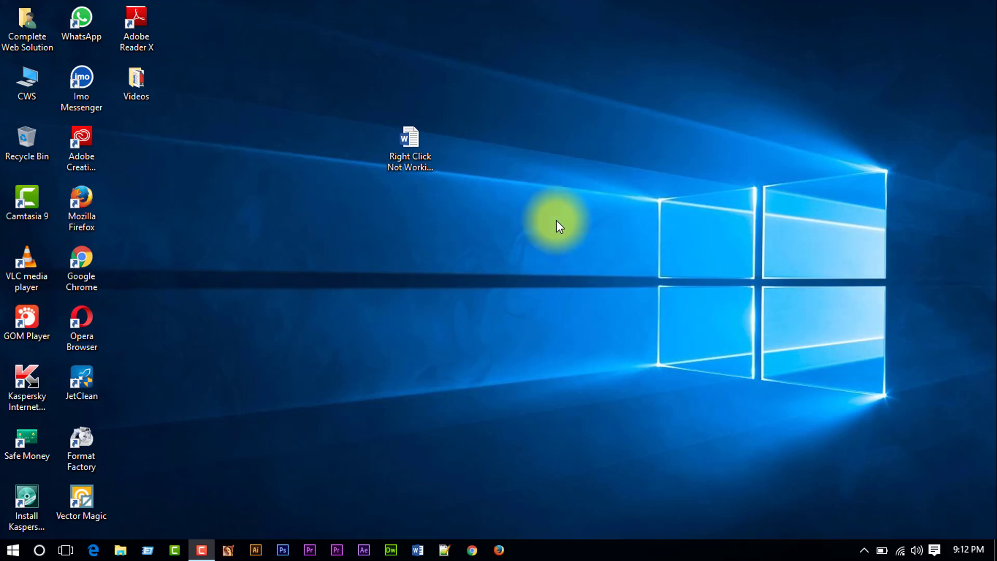
- Check the context menu of the Right Click Not Working in Windows 10 file, and refresh the desktop through its own context menu
{"action": "right_click", "coordinate": [416, 146]}
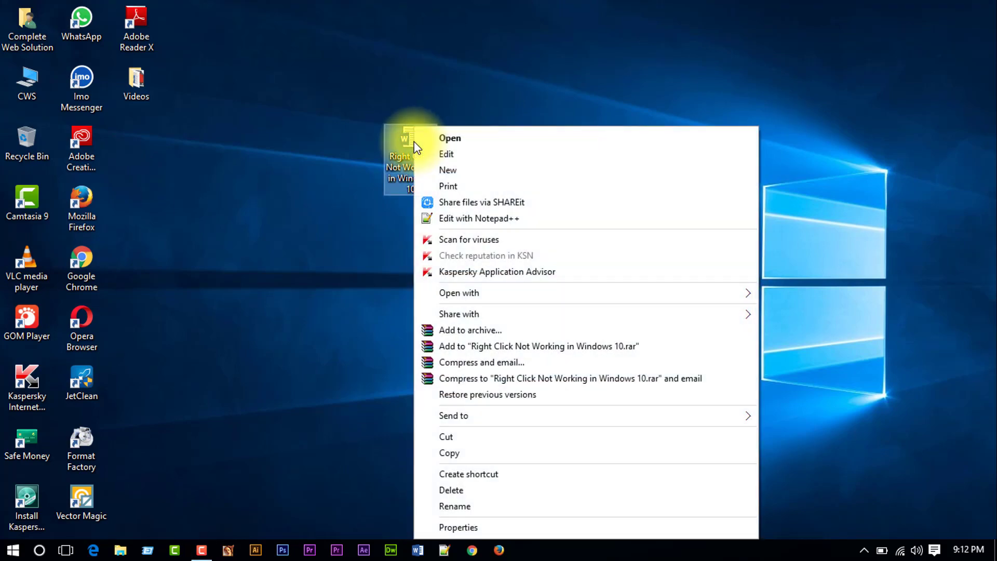
{"action": "left_click", "coordinate": [379, 169]}
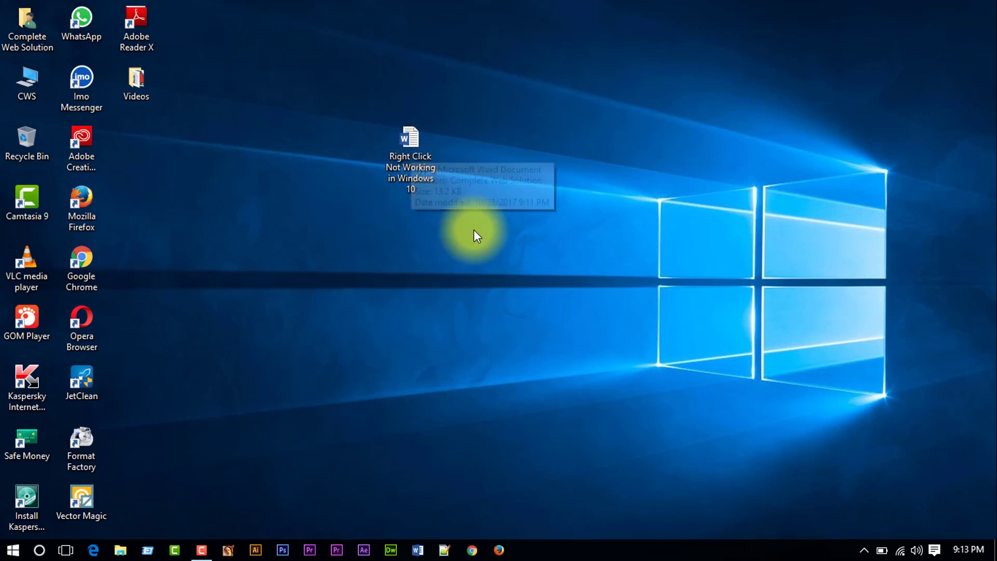
{"action": "right_click", "coordinate": [448, 114]}
{"action": "left_click", "coordinate": [456, 158]}
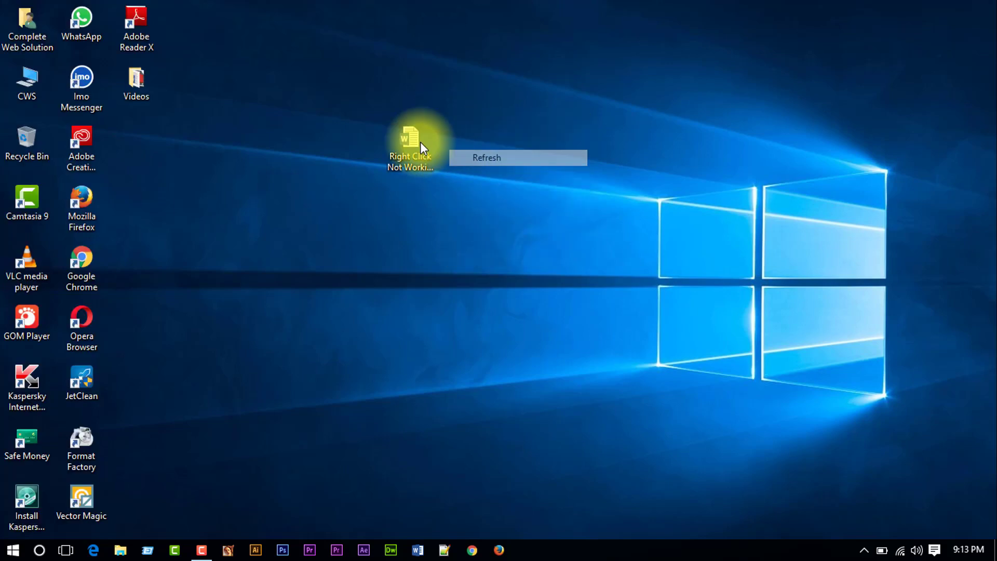
- Open the Right Click Not Working in Windows 10 document through its context menu, review the instructions, and close it
{"action": "right_click", "coordinate": [415, 142]}
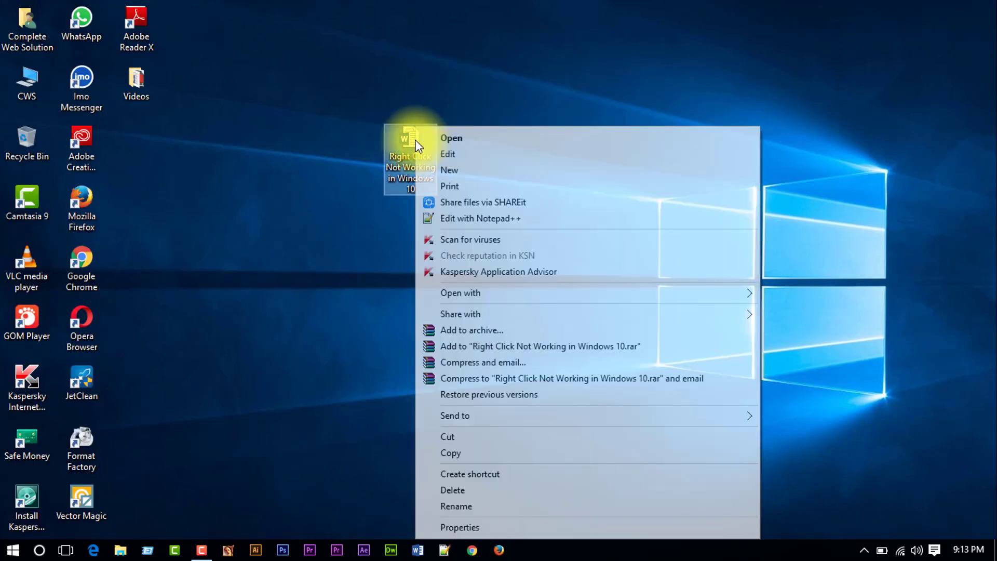
{"action": "left_click", "coordinate": [451, 138]}
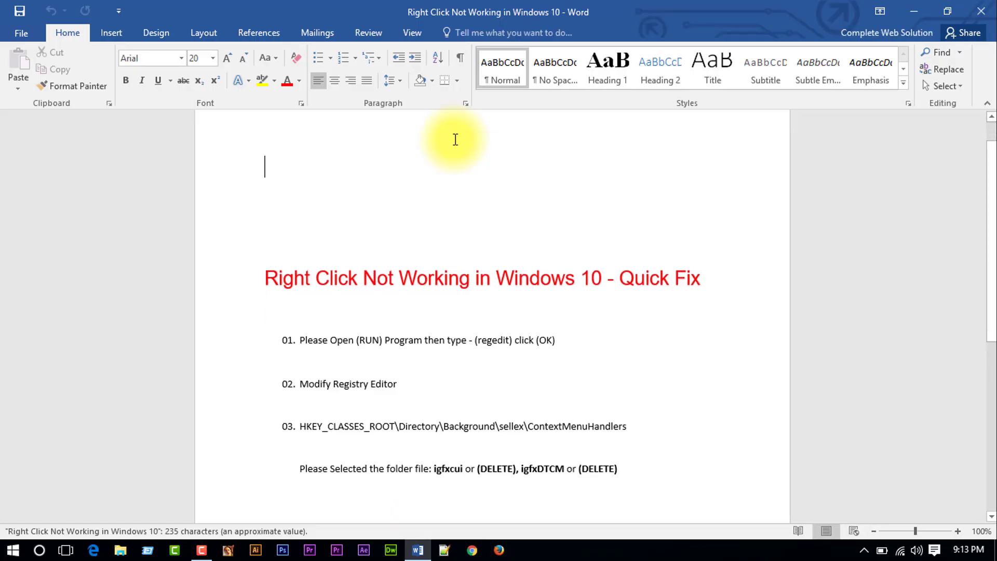
{"action": "scroll", "coordinate": [455, 140], "scroll_direction": "down", "scroll_amount": 3}
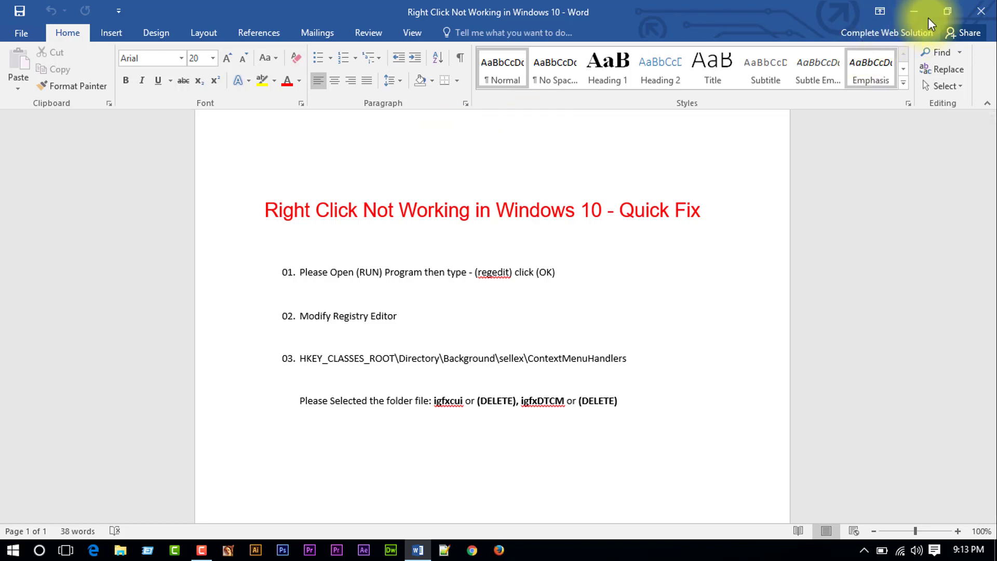
{"action": "left_click", "coordinate": [983, 12]}
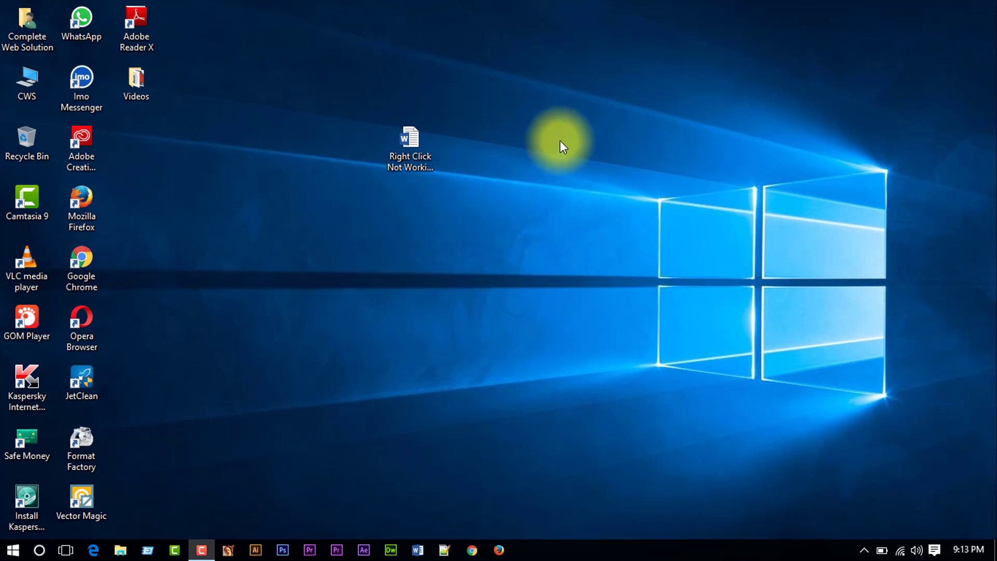
- Refresh the desktop through its context menu, and check the context menu of the Videos folder
{"action": "right_click", "coordinate": [560, 124]}
{"action": "left_click", "coordinate": [579, 162]}
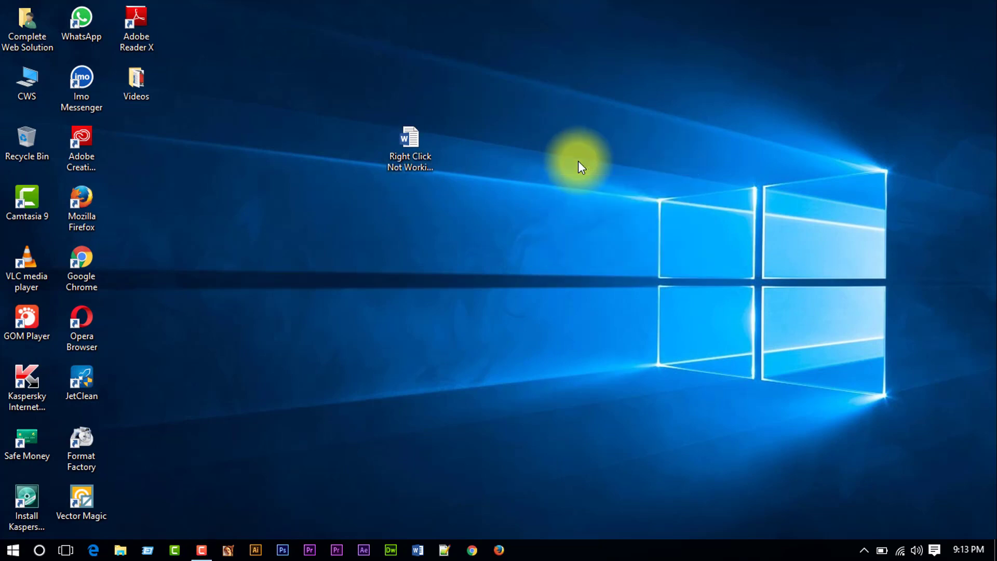
{"action": "right_click", "coordinate": [146, 79]}
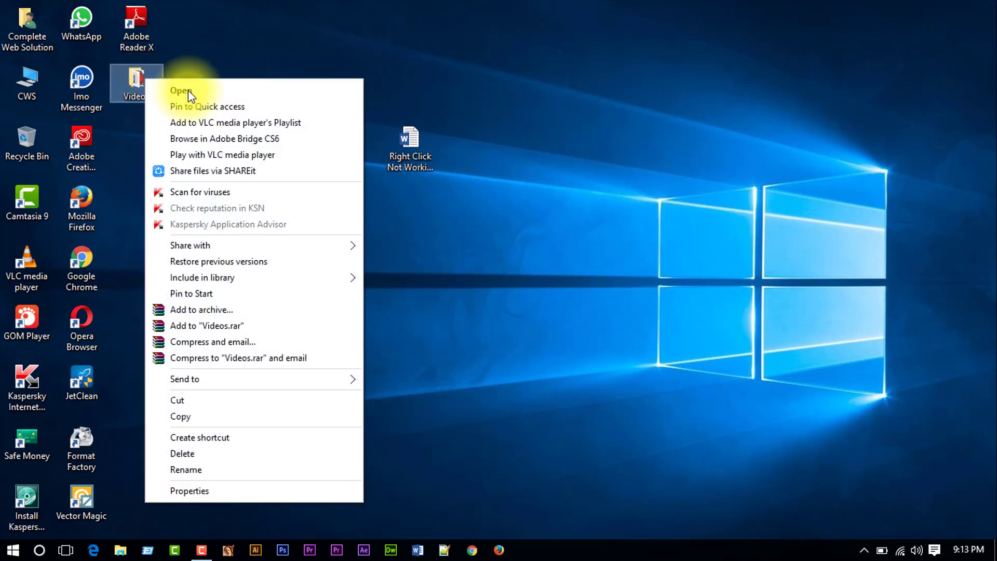
{"action": "left_click", "coordinate": [245, 38]}
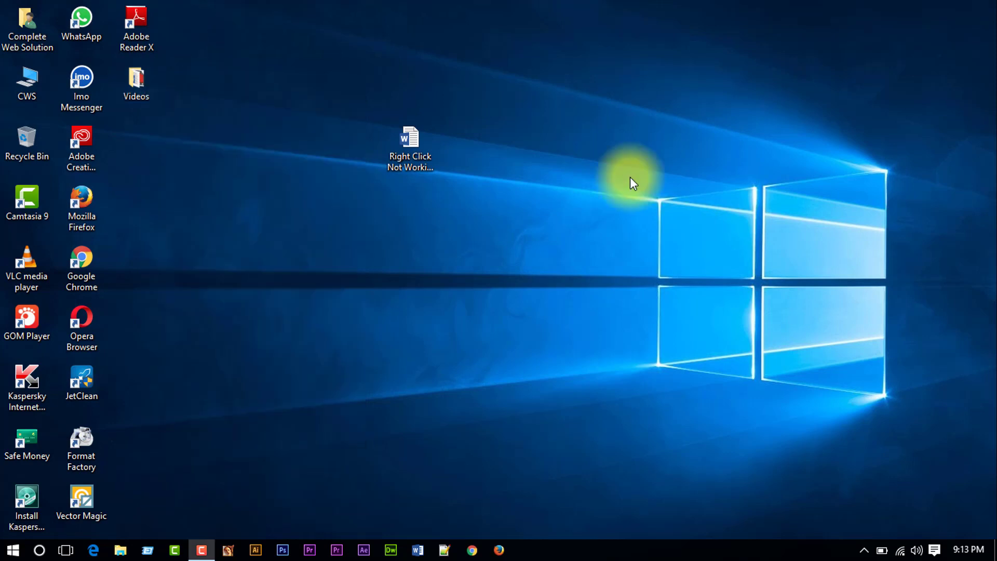